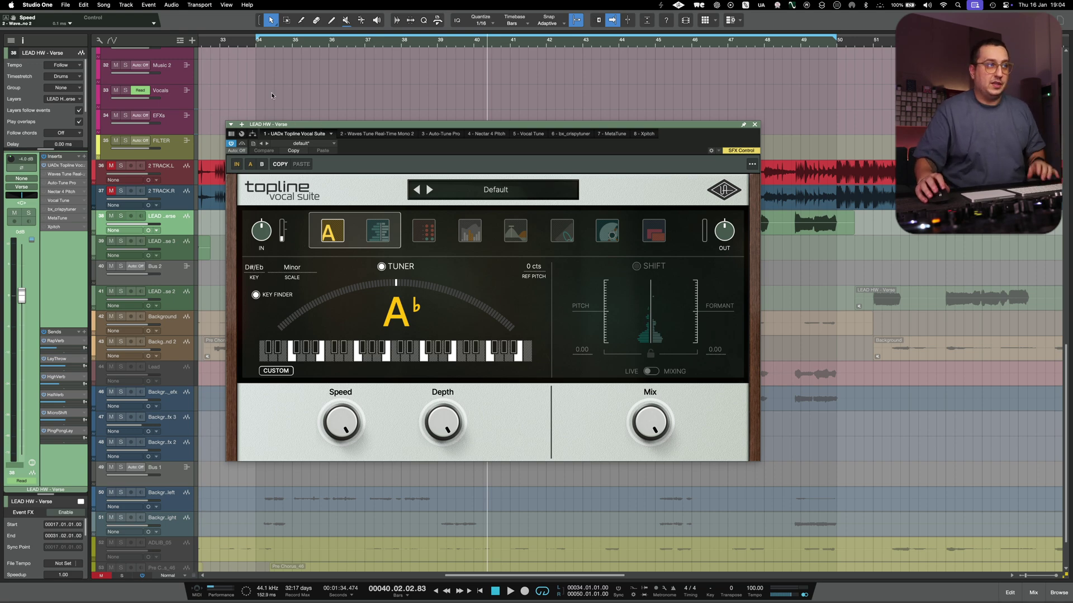
Play the verse vocal through Topline's Tuner, trying Speed around 10 ms and Depth at 70 %, and return both to their starting settings.
left_click(256, 48)
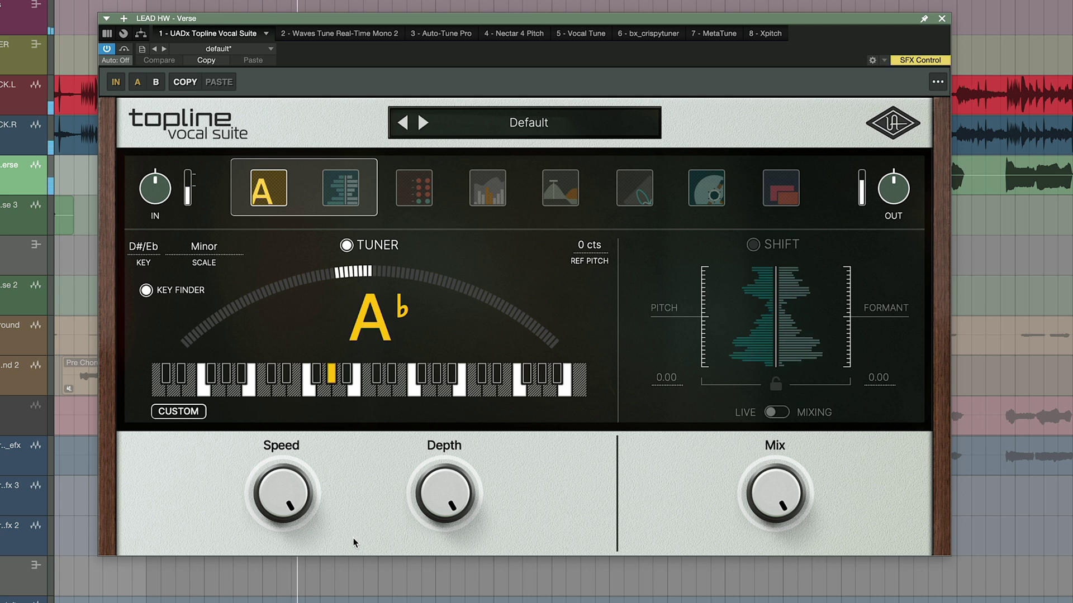
mouse_move(297, 517)
left_mouse_down()
mouse_move(286, 534)
mouse_move(283, 508)
left_mouse_up()
left_click_drag(416, 527, 424, 542)
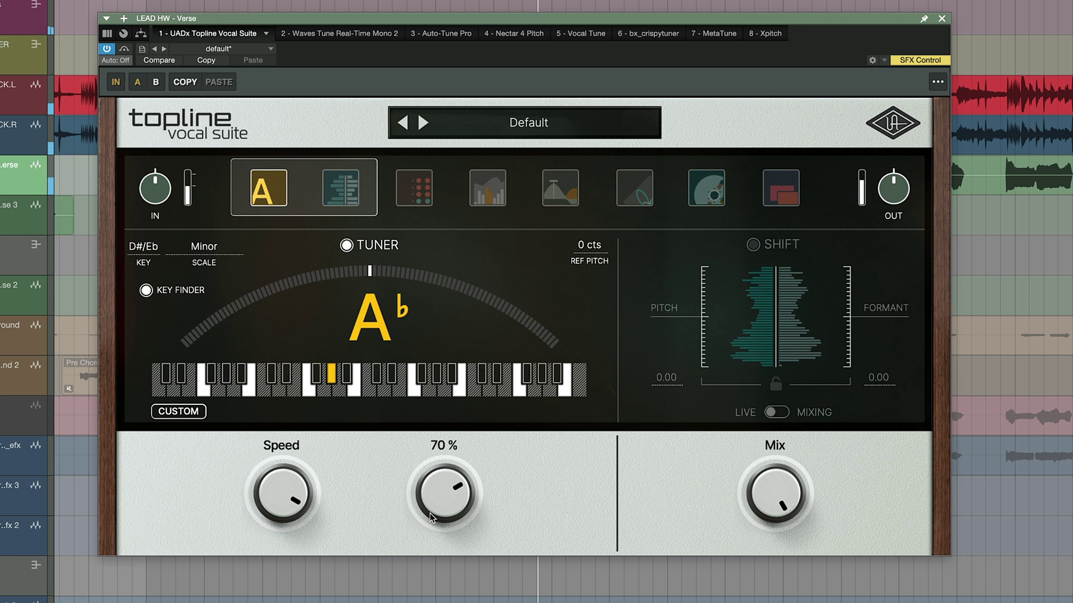
left_click_drag(429, 517, 430, 506)
left_click_drag(301, 517, 293, 513)
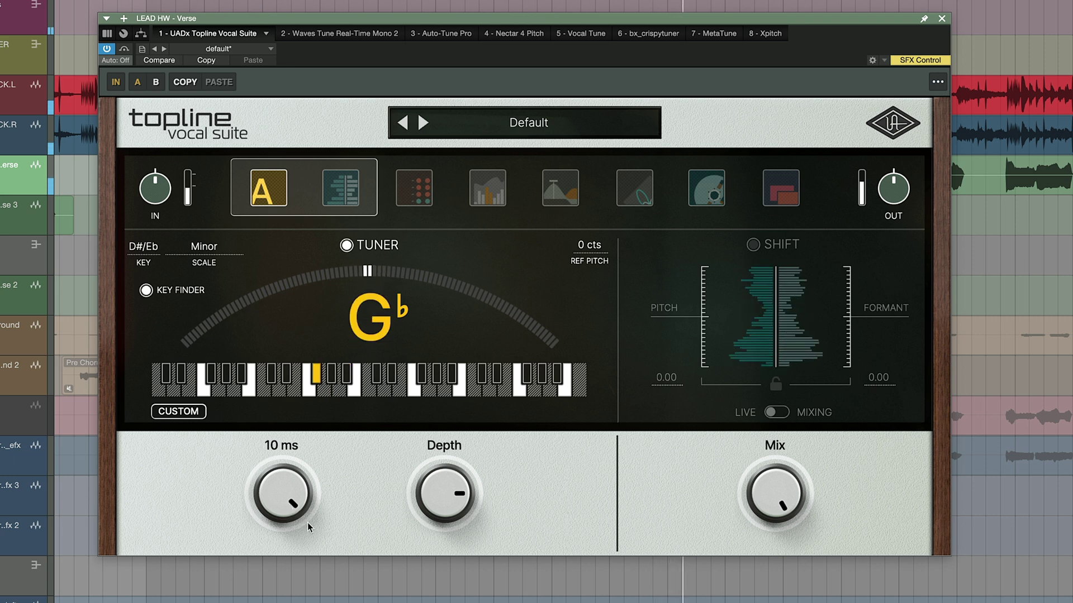
left_click_drag(307, 522, 296, 474)
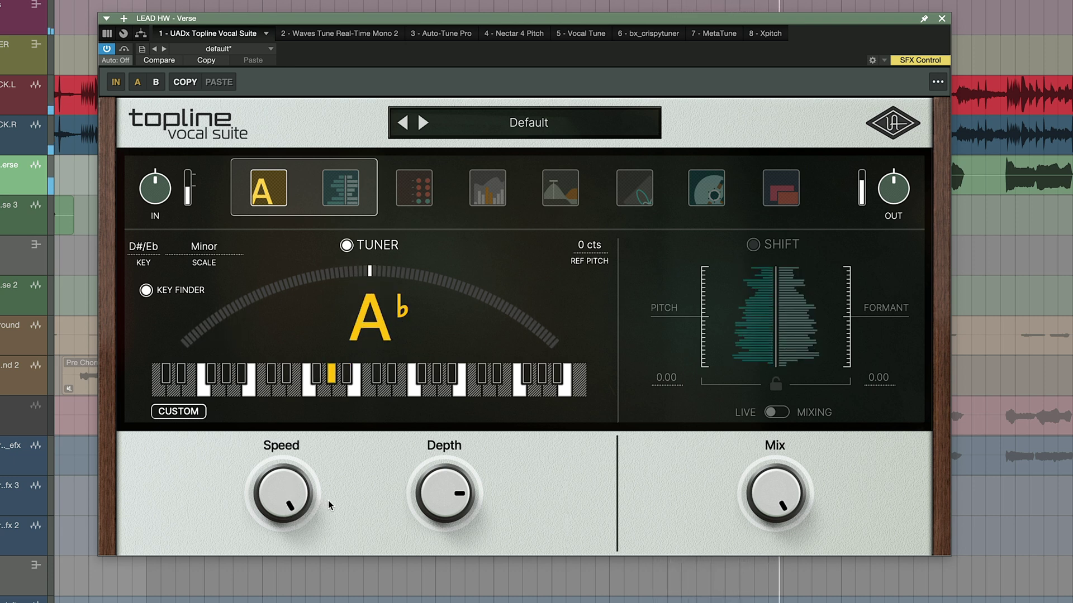
left_click_drag(417, 469, 503, 409)
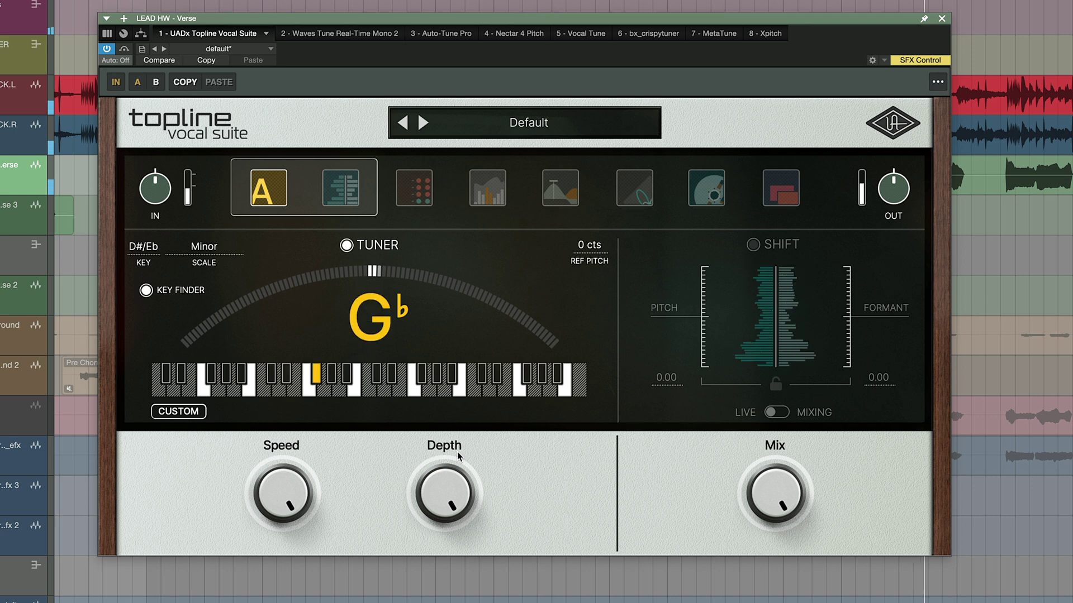
Compare the vocal with Topline's Tuner off and on, and audition a 40 ms Speed before returning it to the fastest setting.
left_click(345, 247)
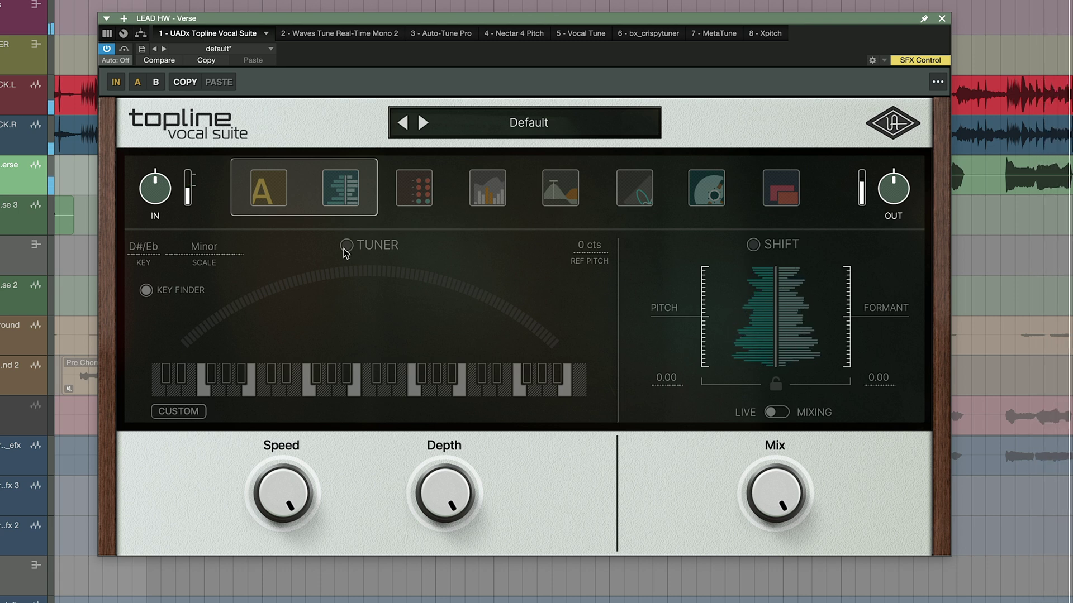
left_click(344, 250)
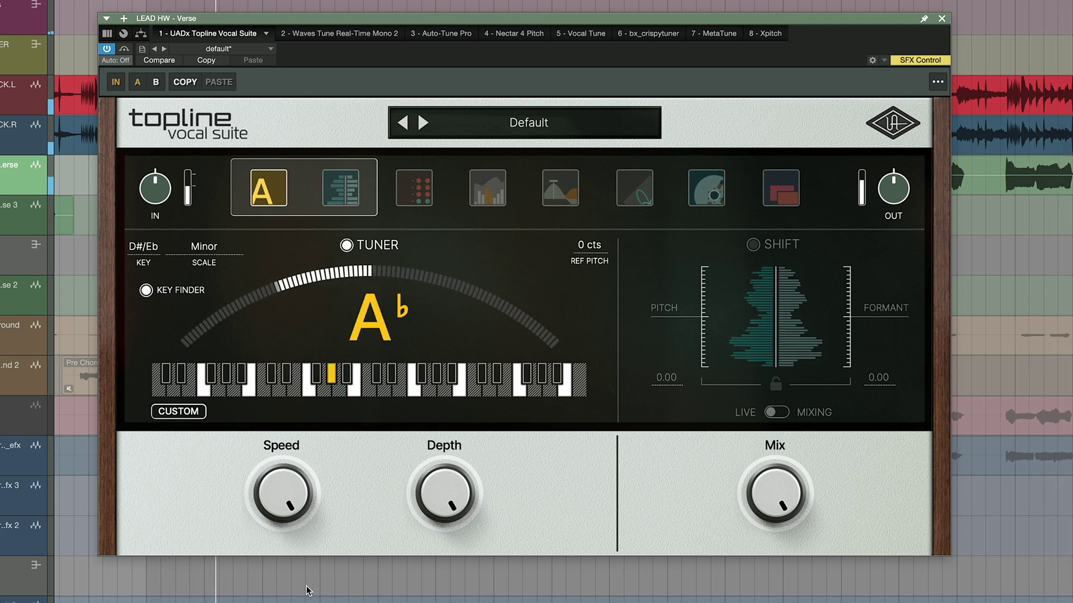
scroll(273, 536, "up", 4)
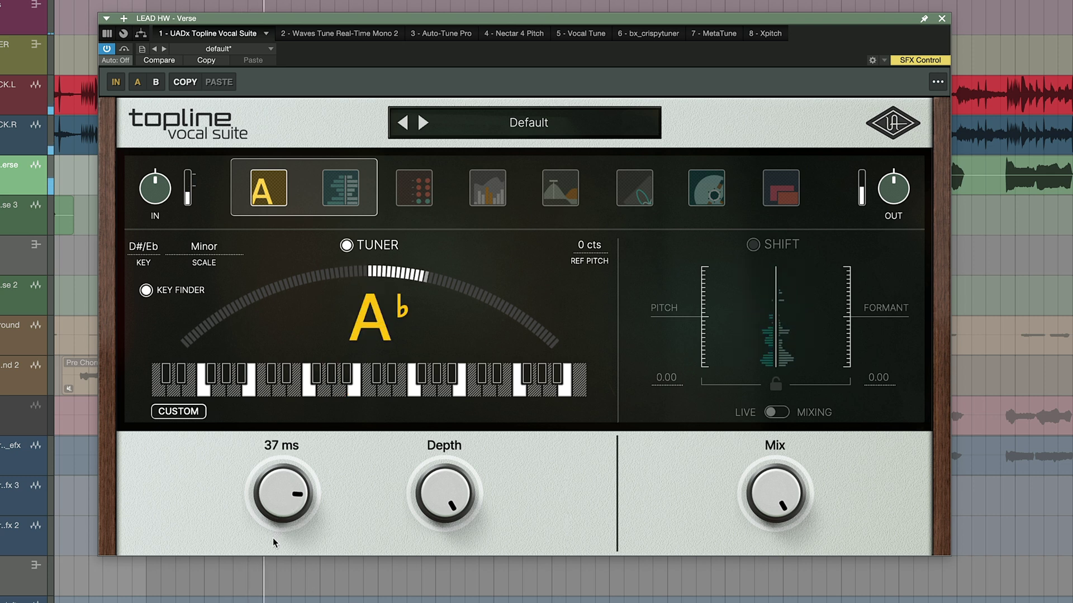
scroll(277, 513, "up", 1)
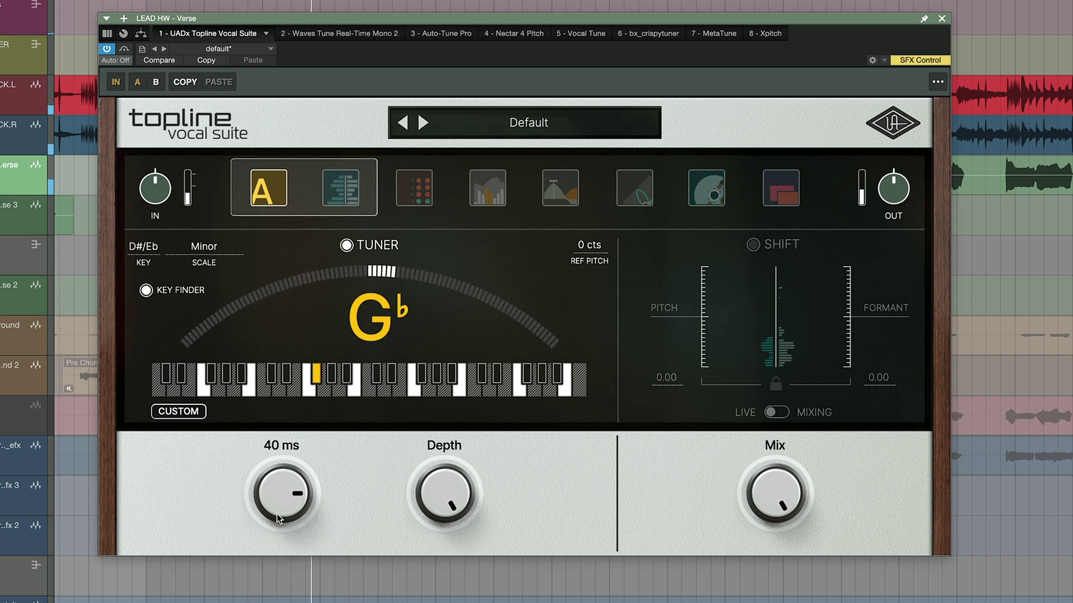
scroll(277, 513, "down", 4)
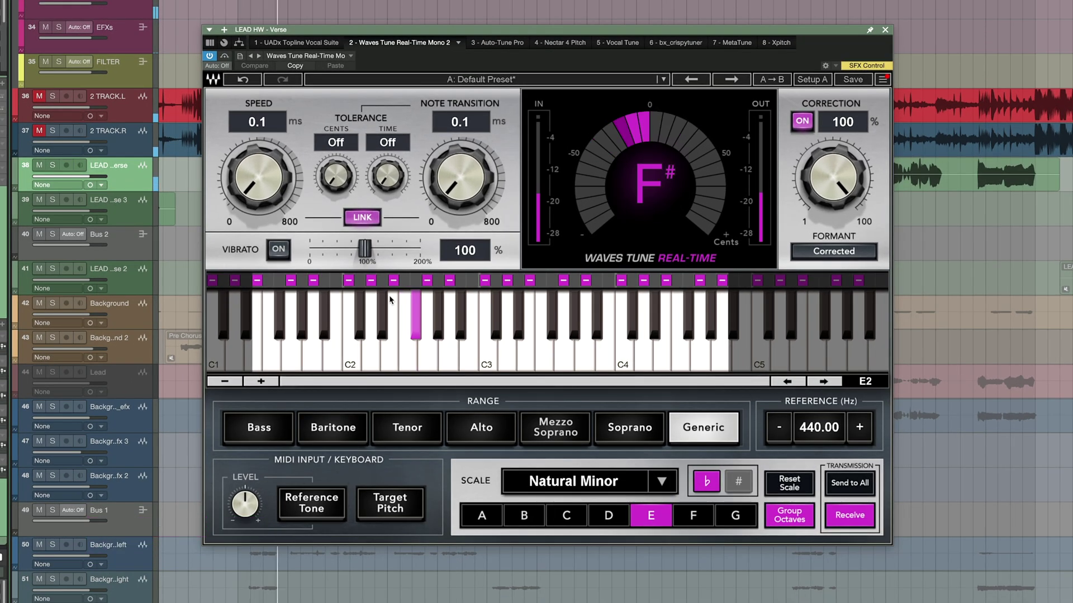
Try Waves Tune Real-Time with Speed at 4.5 ms and Correction at 89 %, and return Correction to 100 %.
left_click_drag(274, 195, 258, 173)
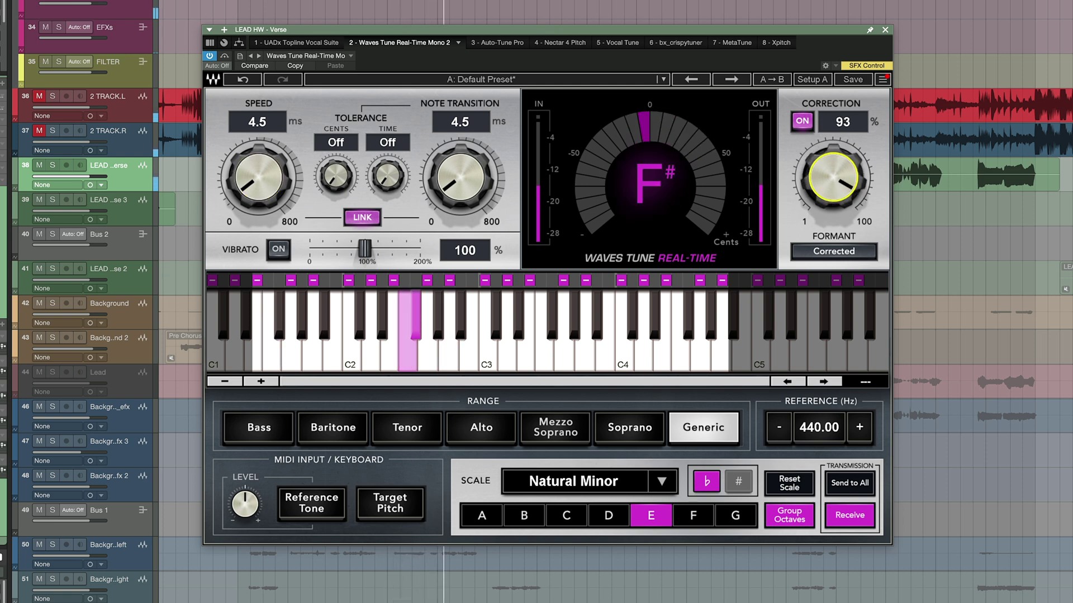
left_click_drag(833, 176, 823, 201)
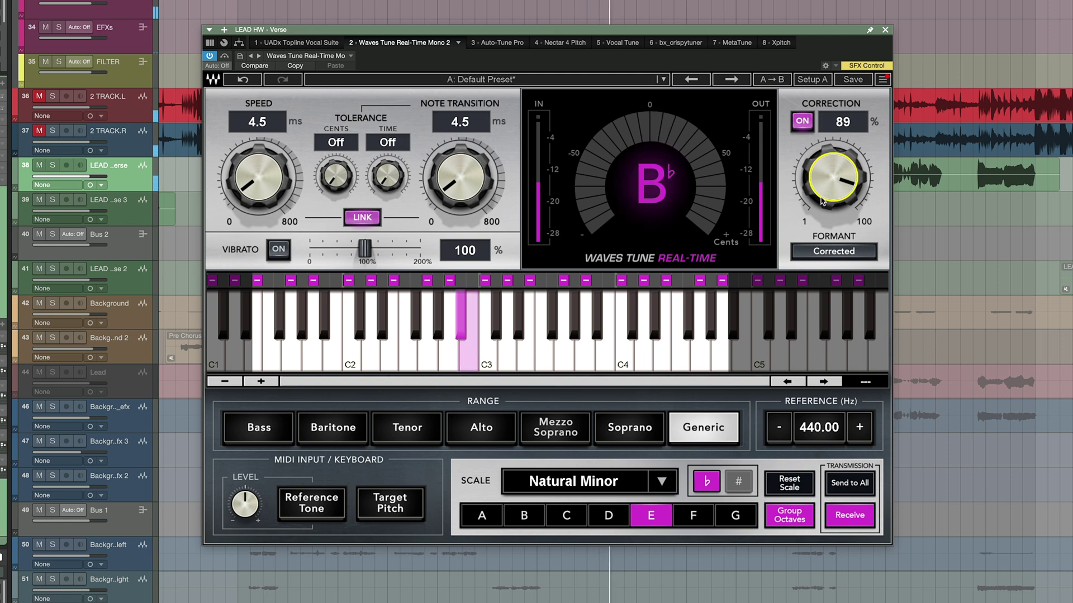
left_click_drag(819, 206, 822, 178)
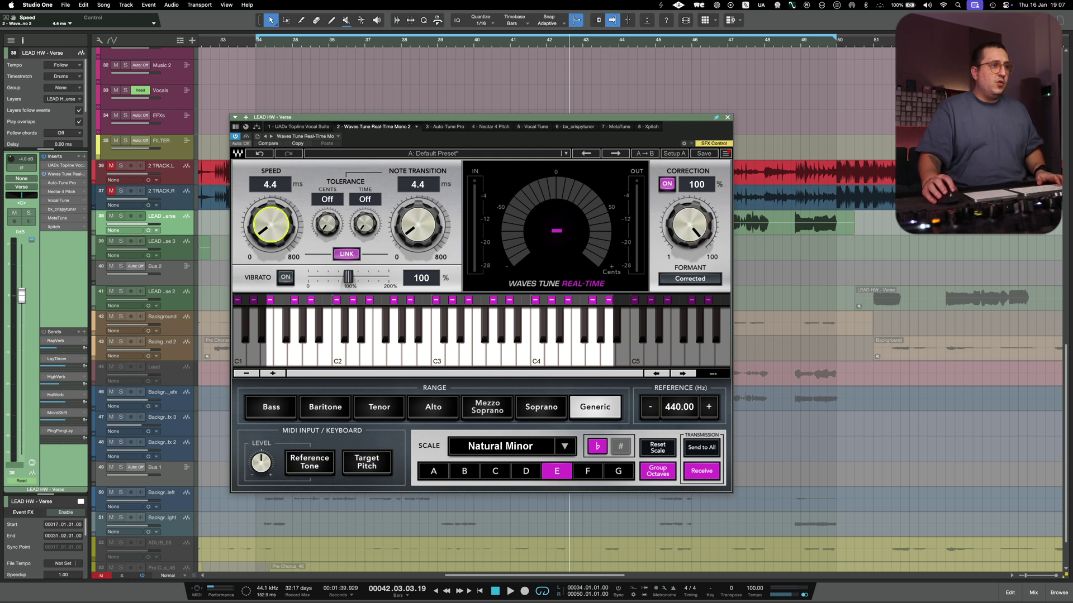
Open Topline Vocal Suite alongside Waves Tune Real-Time and arrange the two plug-in windows side by side for playback.
double_click(63, 165)
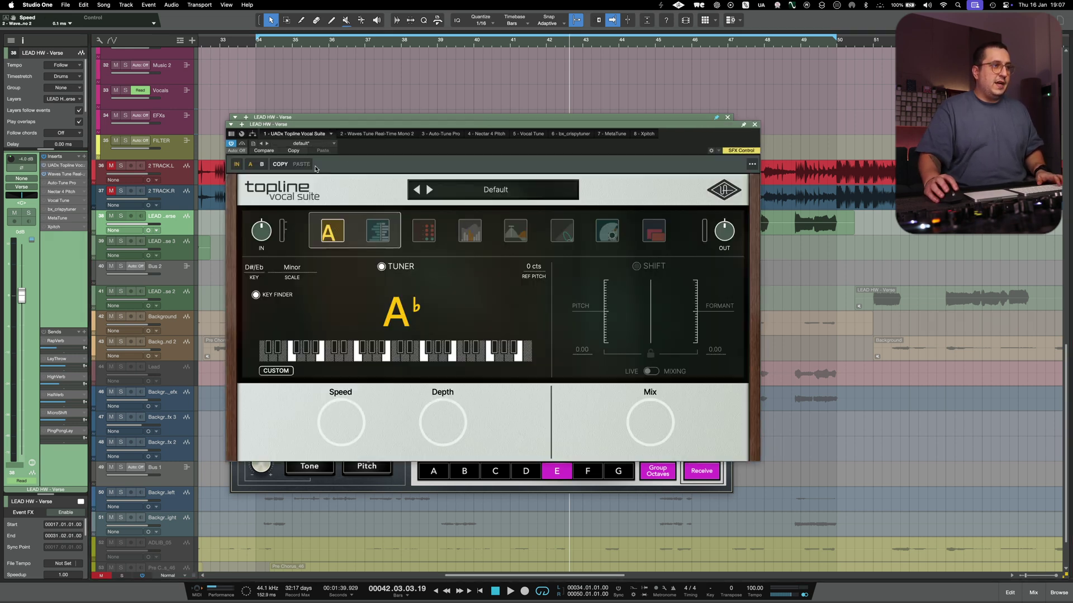
left_click_drag(431, 124, 249, 93)
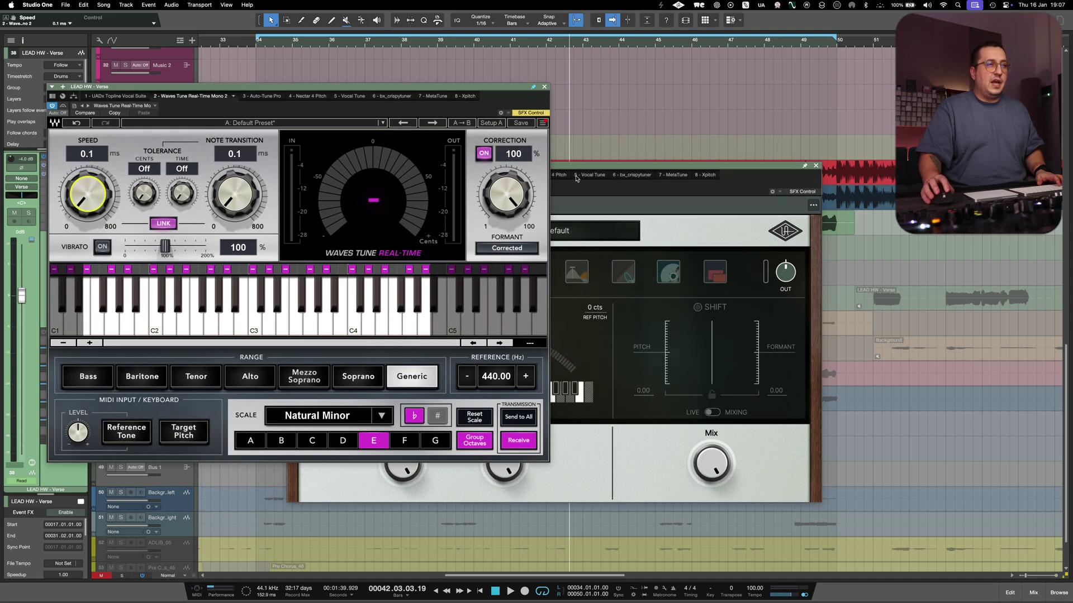
left_click(463, 497)
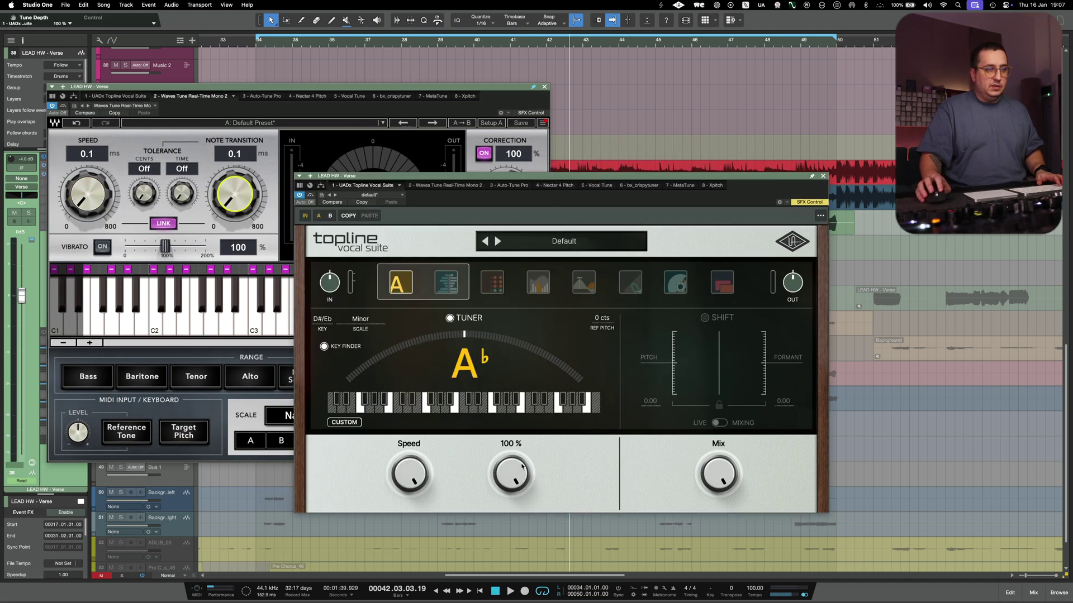
left_click(124, 235)
left_click(466, 241)
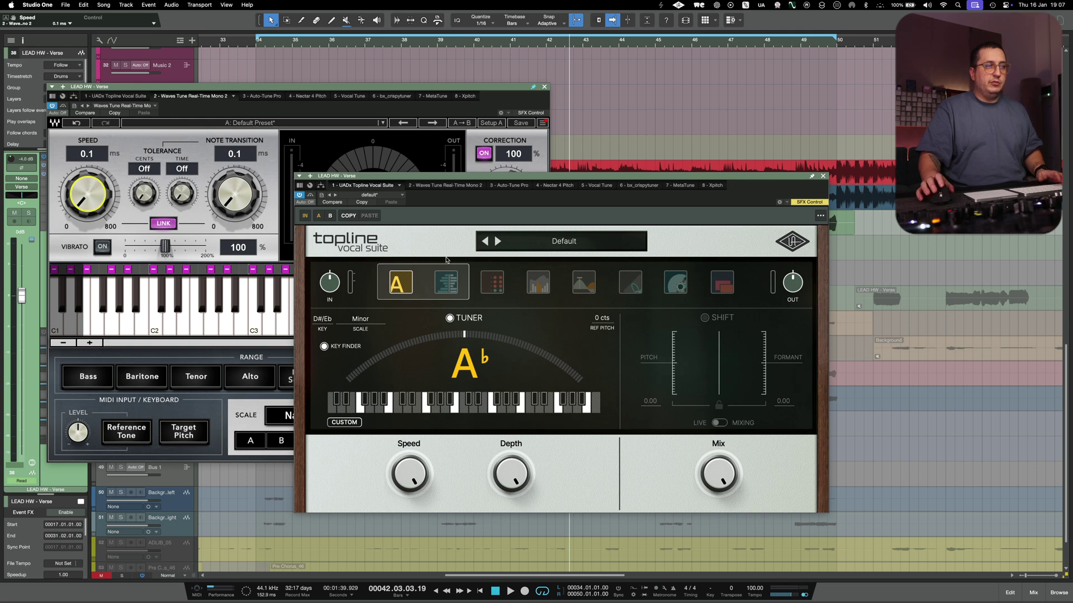
key("space")
left_click_drag(447, 176, 665, 182)
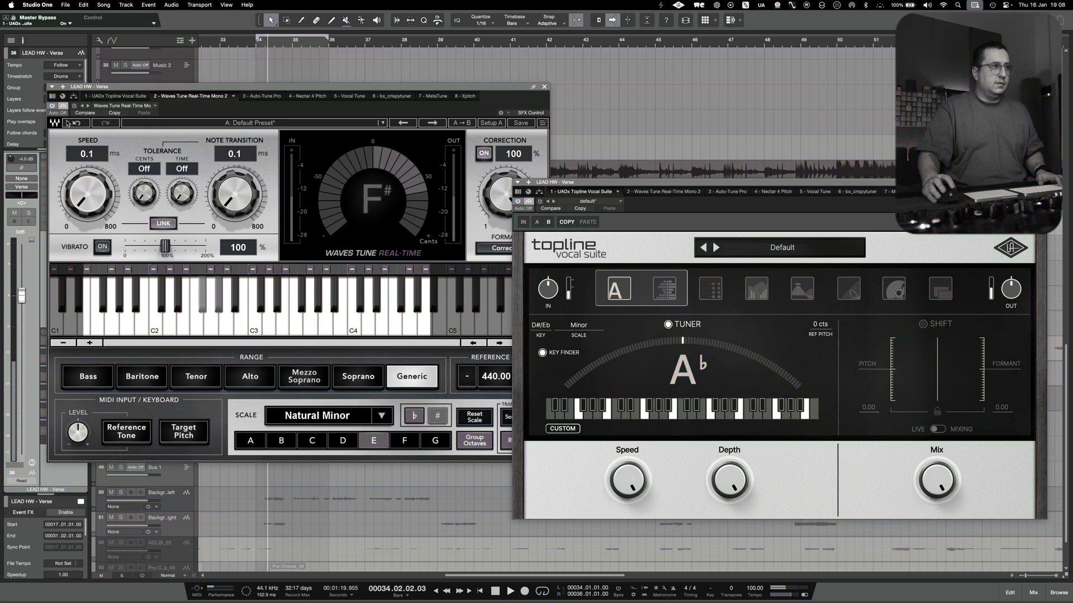
Alternate bypass between Waves Tune Real-Time and Topline during playback to compare their tuning on the looped vocal phrase.
left_click(64, 106)
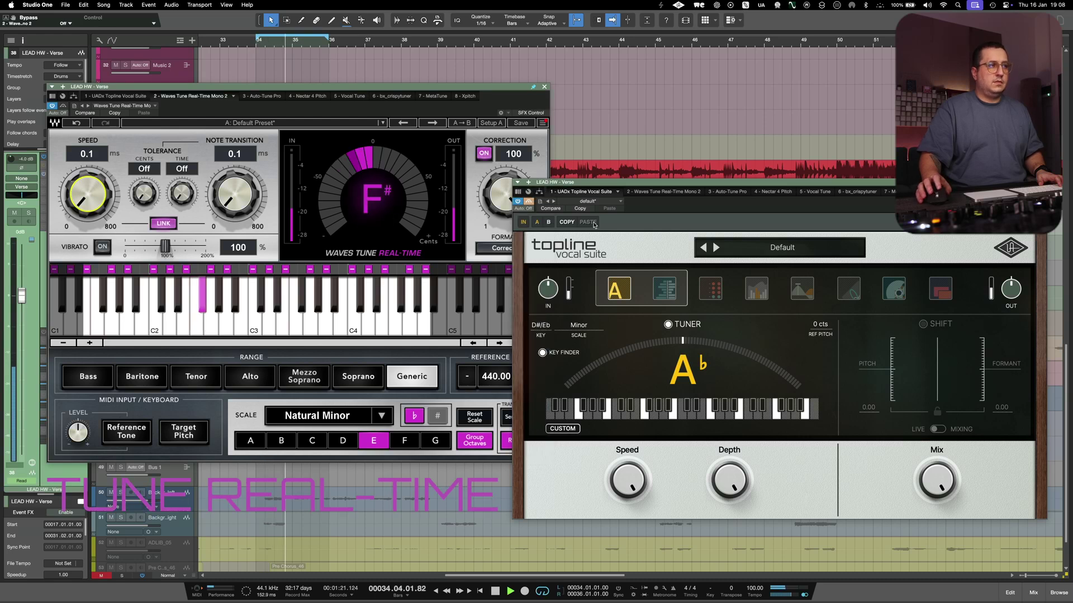
left_click(63, 106)
left_click(527, 214)
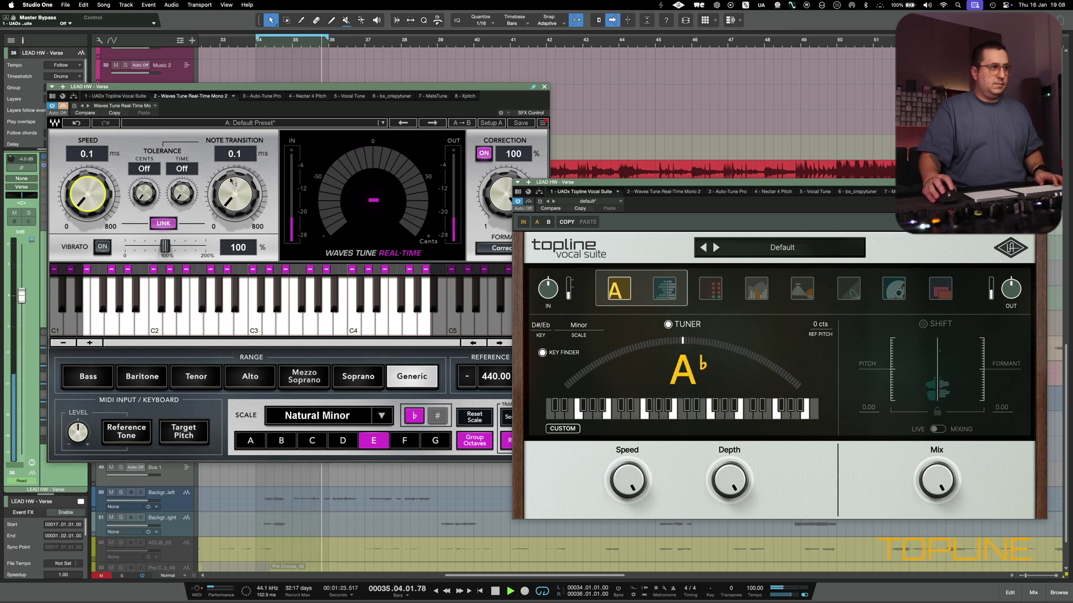
left_click(62, 111)
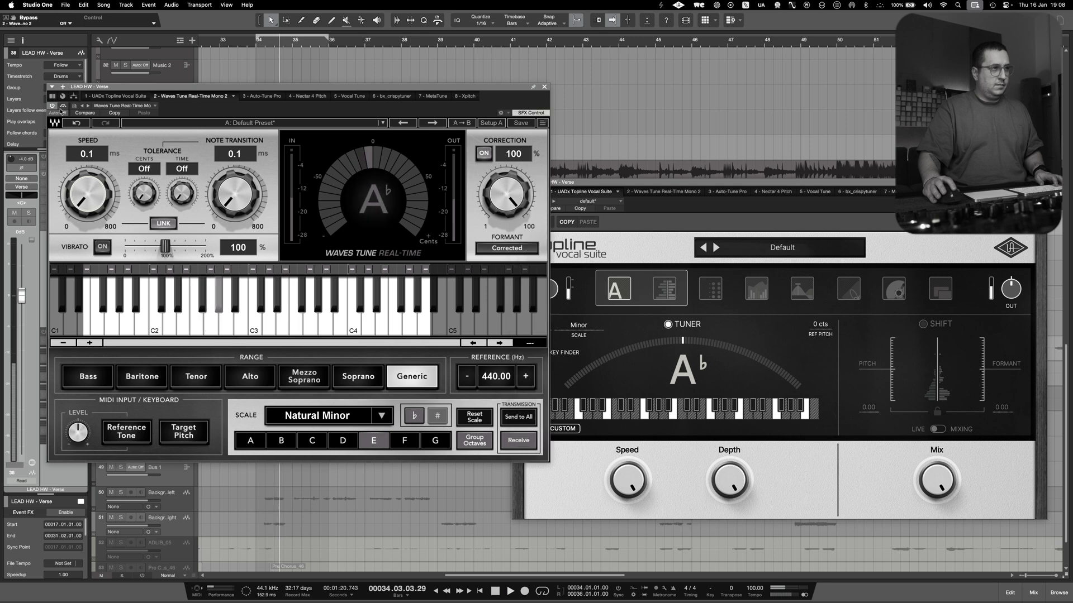
left_click(569, 203)
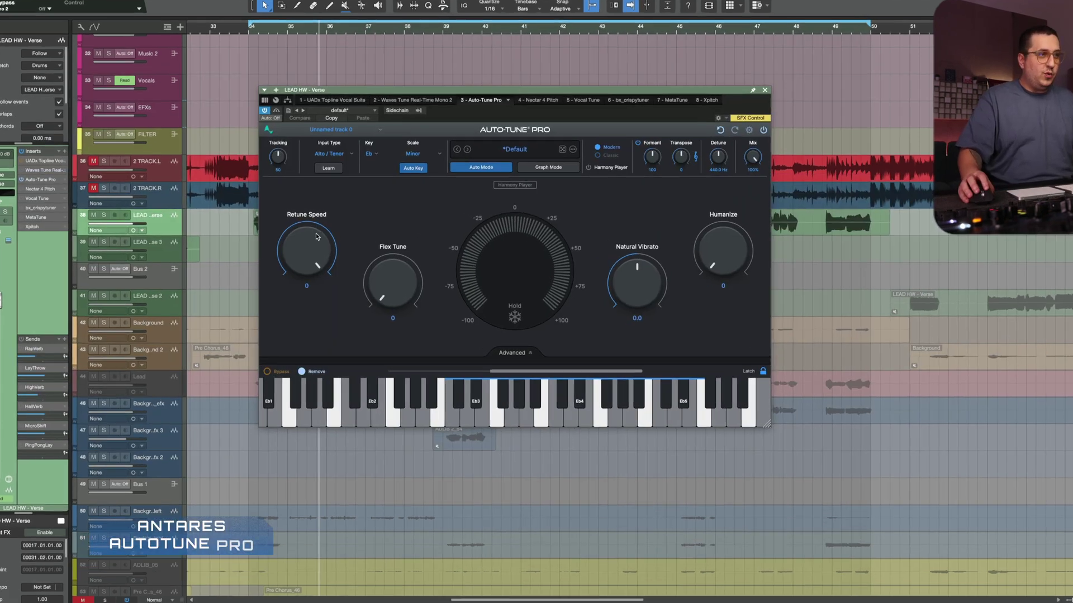
Play the vocal through Auto-Tune Pro, trying Flex Tune and Humanize at 20, and return both to 0.
key("space")
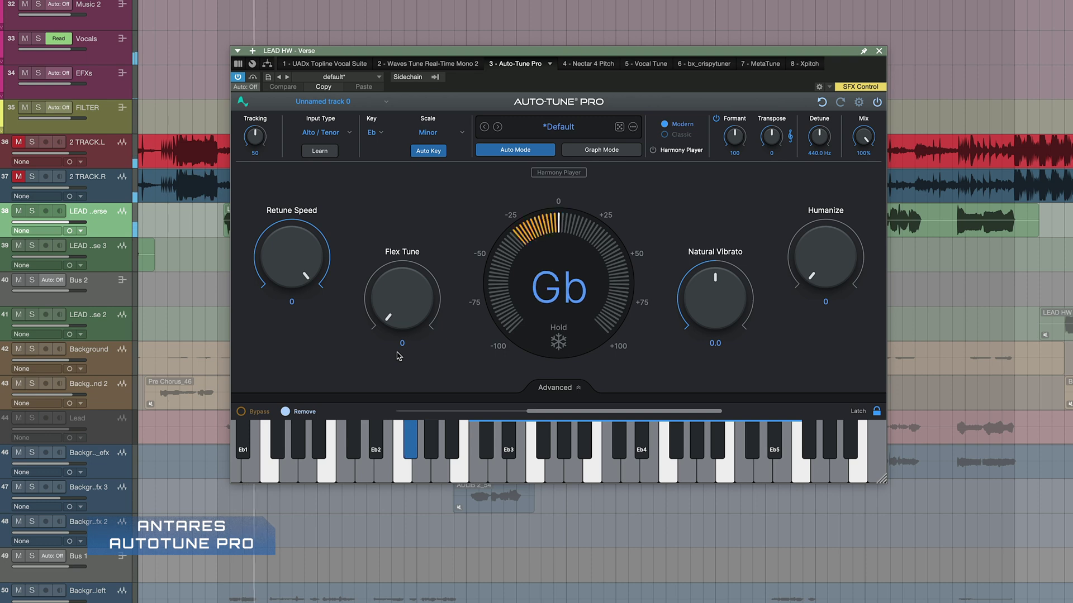
left_click_drag(402, 330, 414, 306)
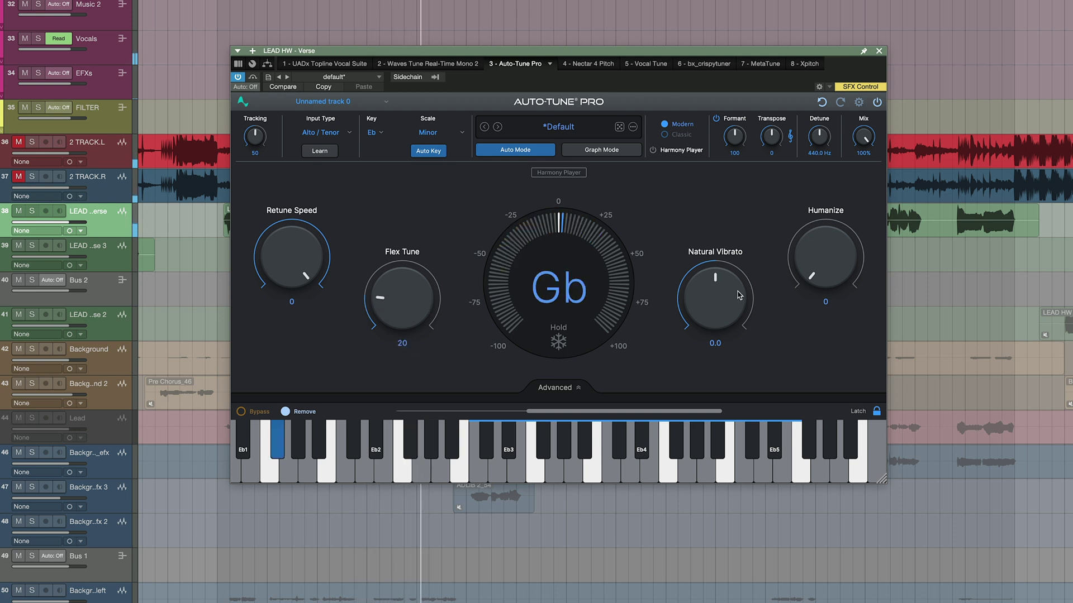
left_click_drag(838, 299, 840, 287)
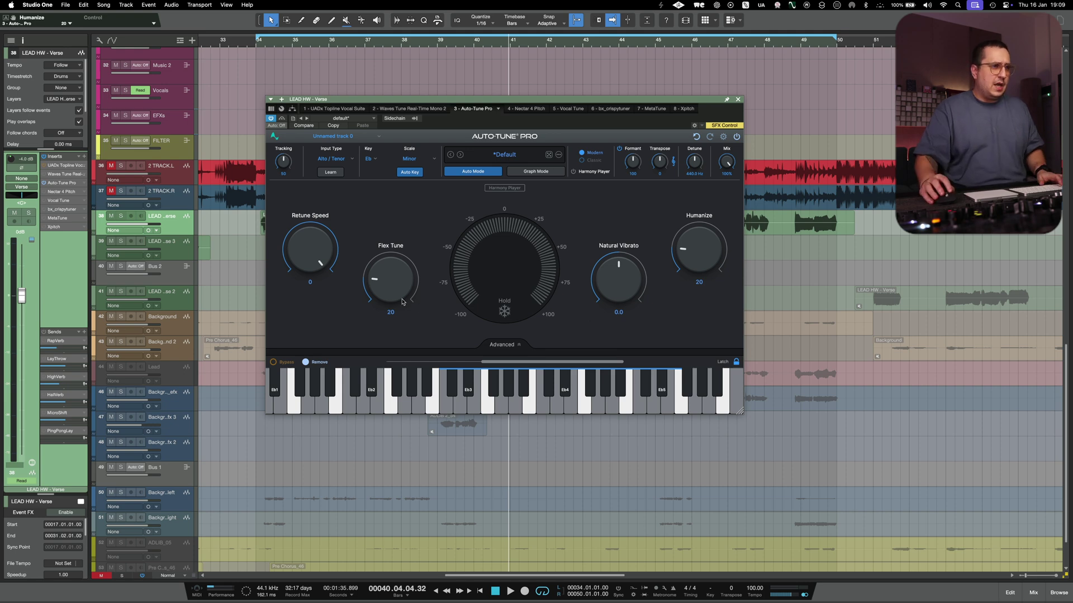
scroll(398, 299, "down", 9)
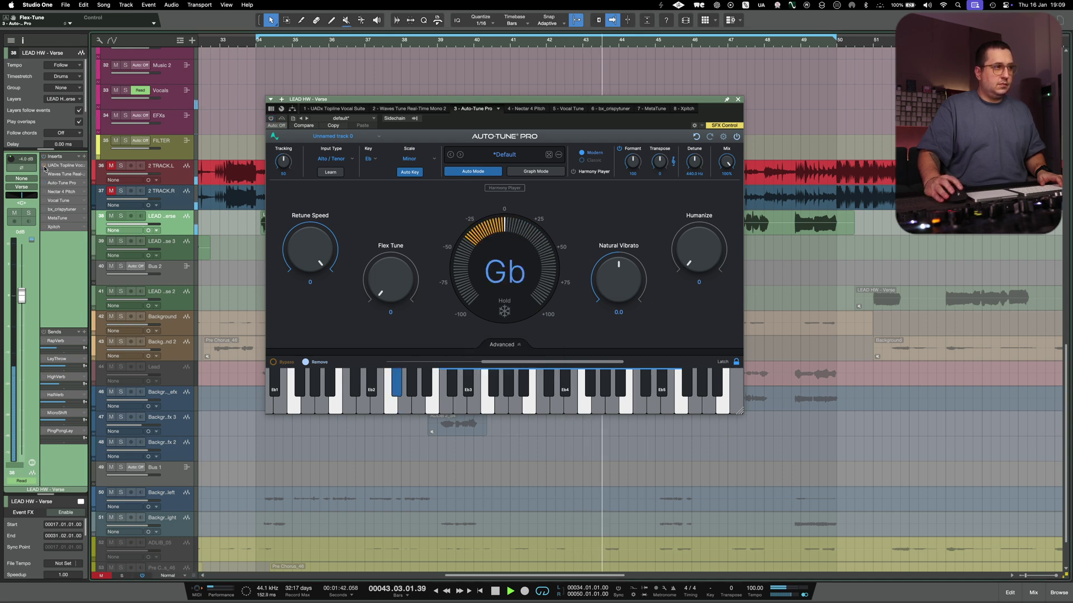
Listen to the vocal through Topline and again through Auto-Tune Pro, trying a 5 ms Retune Speed, and stop playback.
double_click(64, 166)
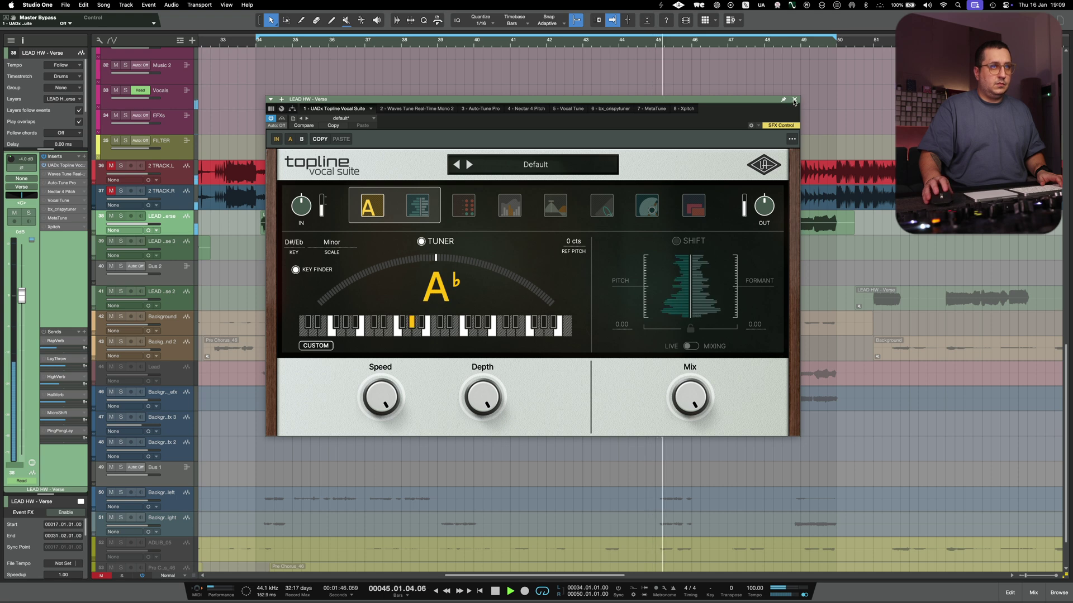
double_click(64, 166)
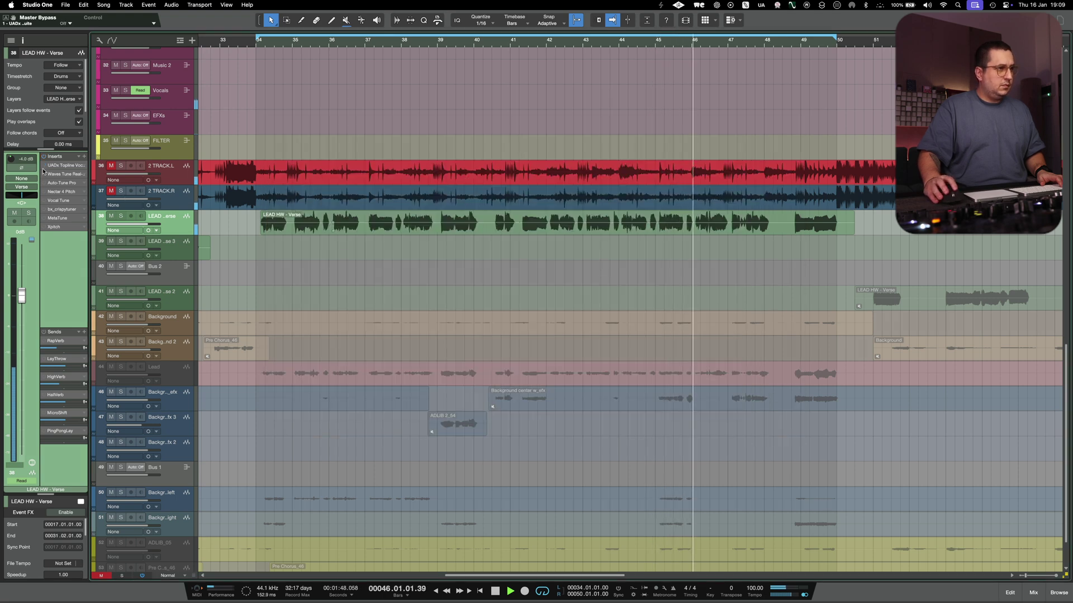
double_click(53, 182)
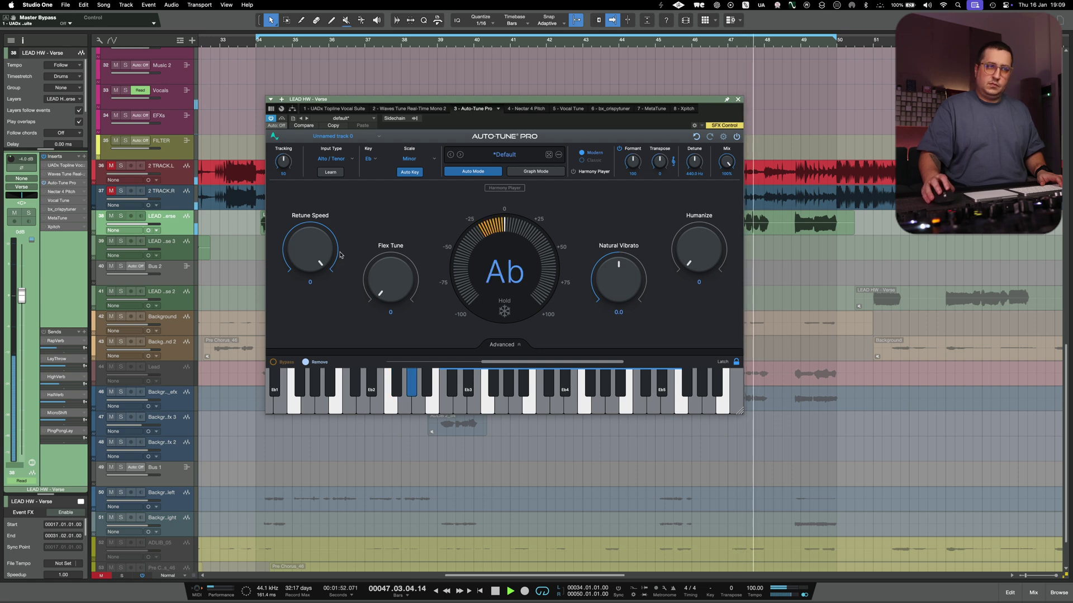
left_click_drag(305, 269, 304, 265)
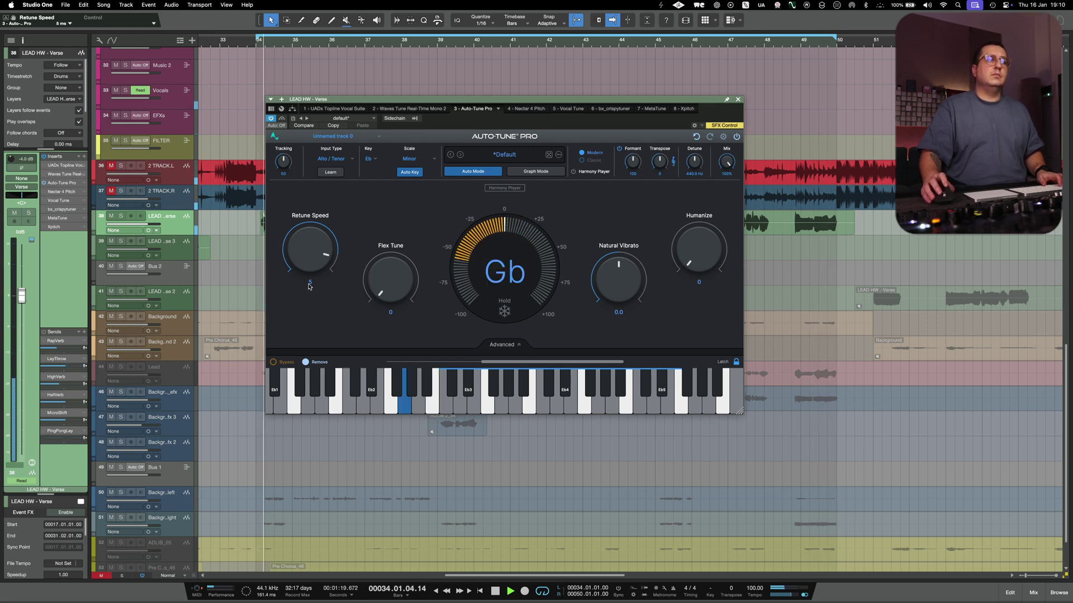
key("space")
Open Topline alongside Auto-Tune Pro and place the two plug-in windows apart so both are fully visible.
left_click_drag(705, 126, 1000, 240)
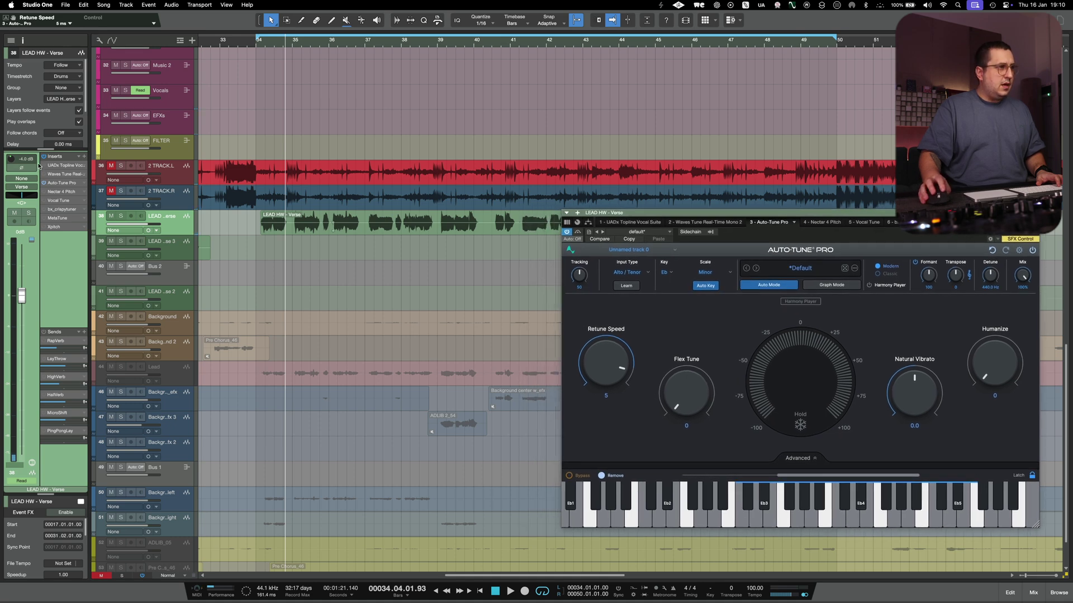
left_click(58, 165)
left_click_drag(473, 105, 225, 88)
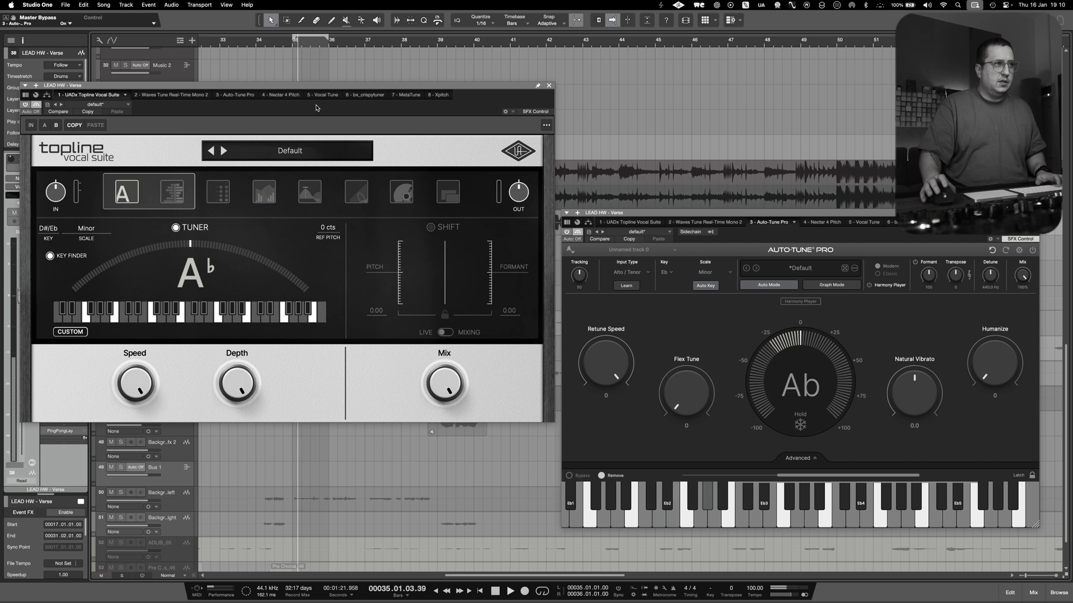
Toggle bypass on Topline and Auto-Tune Pro during looped playback to compare their tuning of the vocal.
left_click(36, 105)
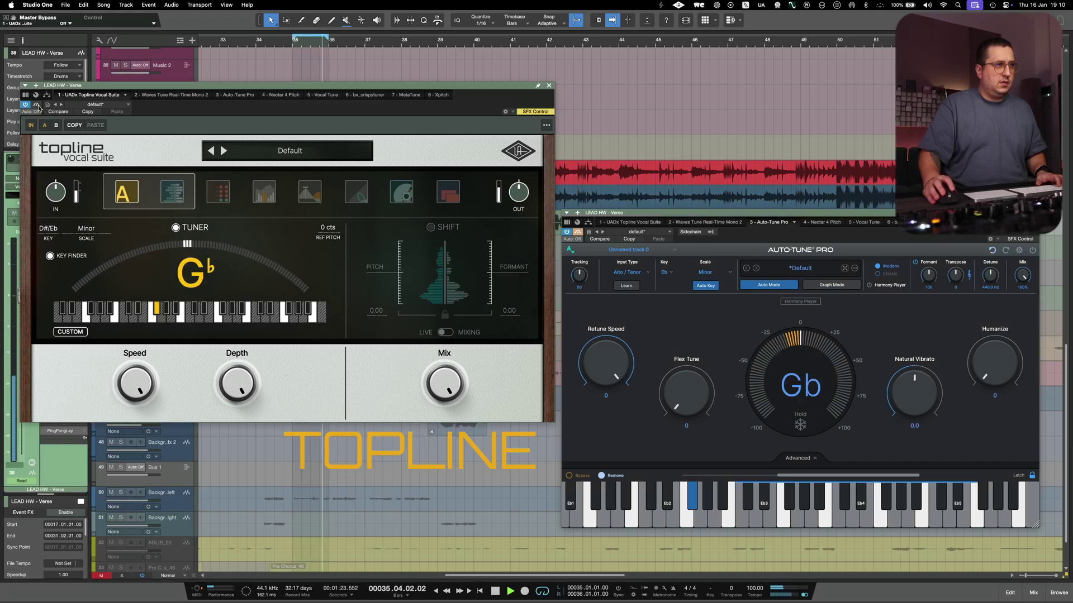
left_click(579, 232)
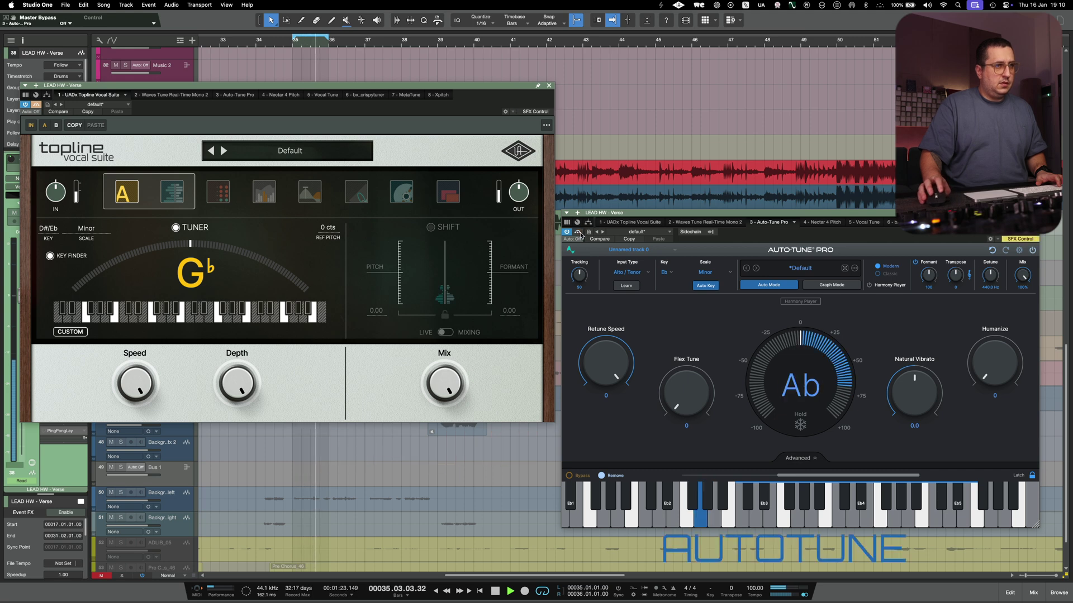
left_click(578, 232)
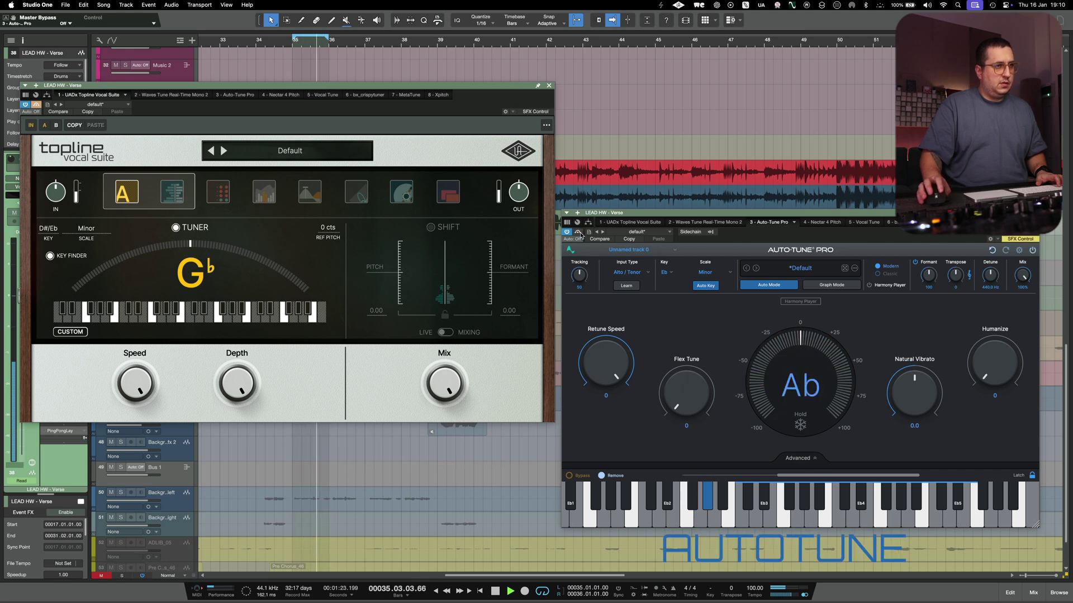
Continue alternating between Topline and Auto-Tune Pro by toggling their bypass during looped playback, and stop playback.
left_click(37, 105)
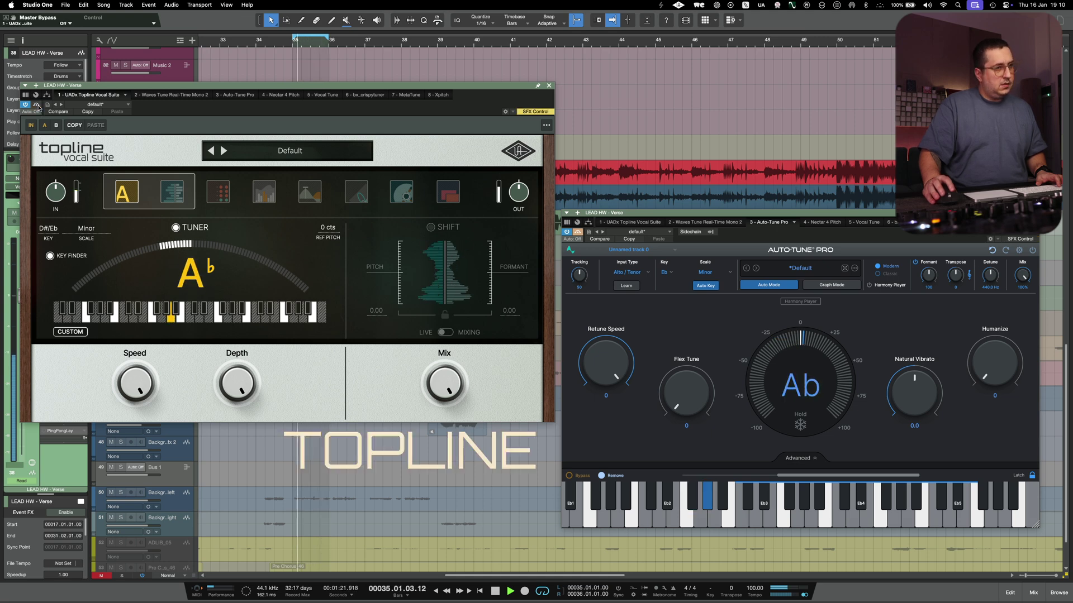
left_click(578, 231)
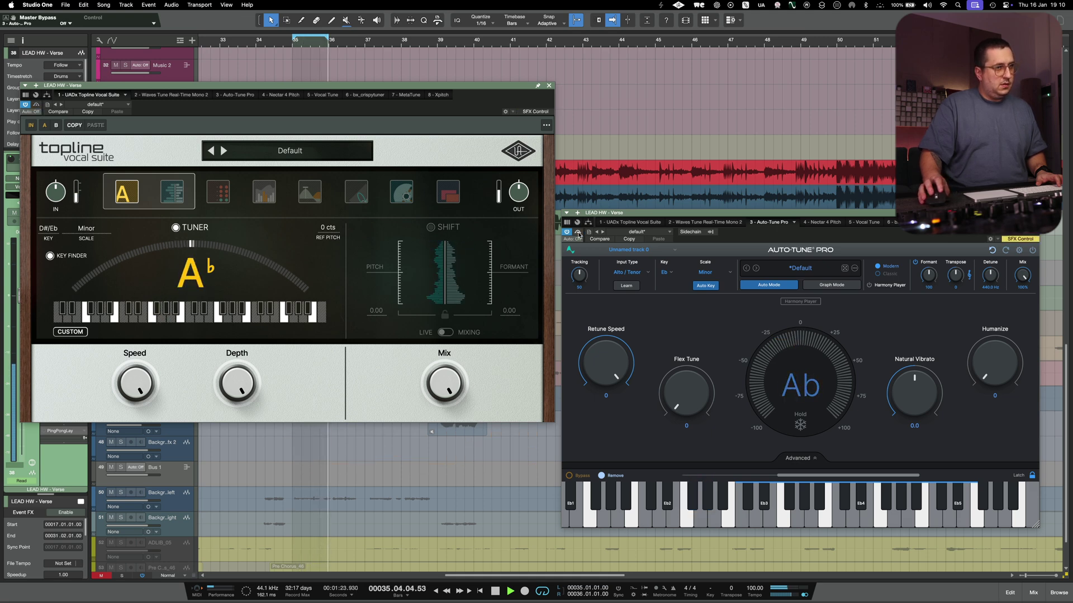
left_click(37, 105)
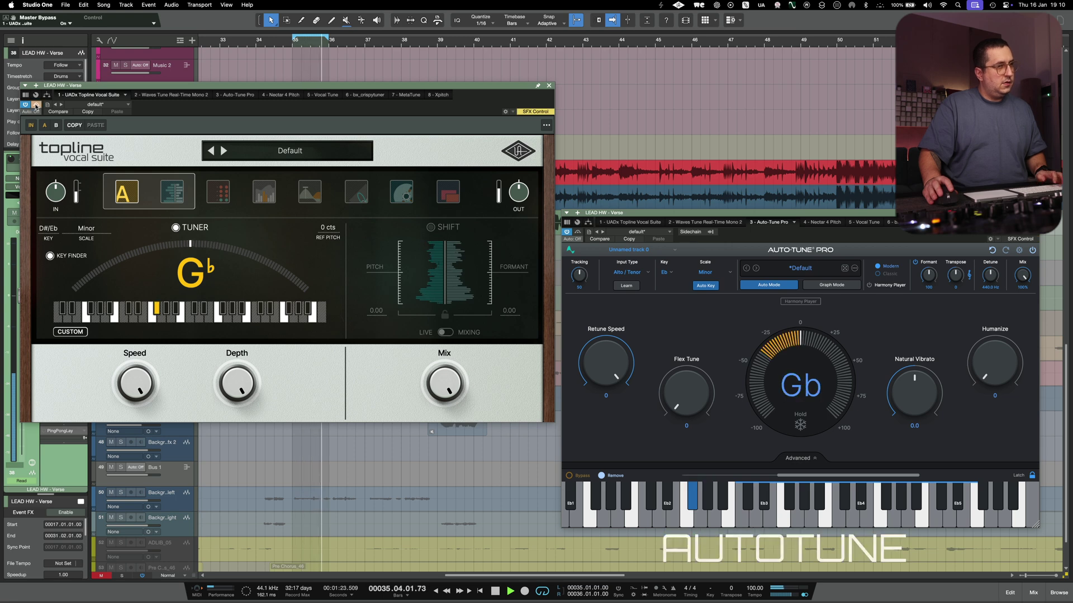
key("space")
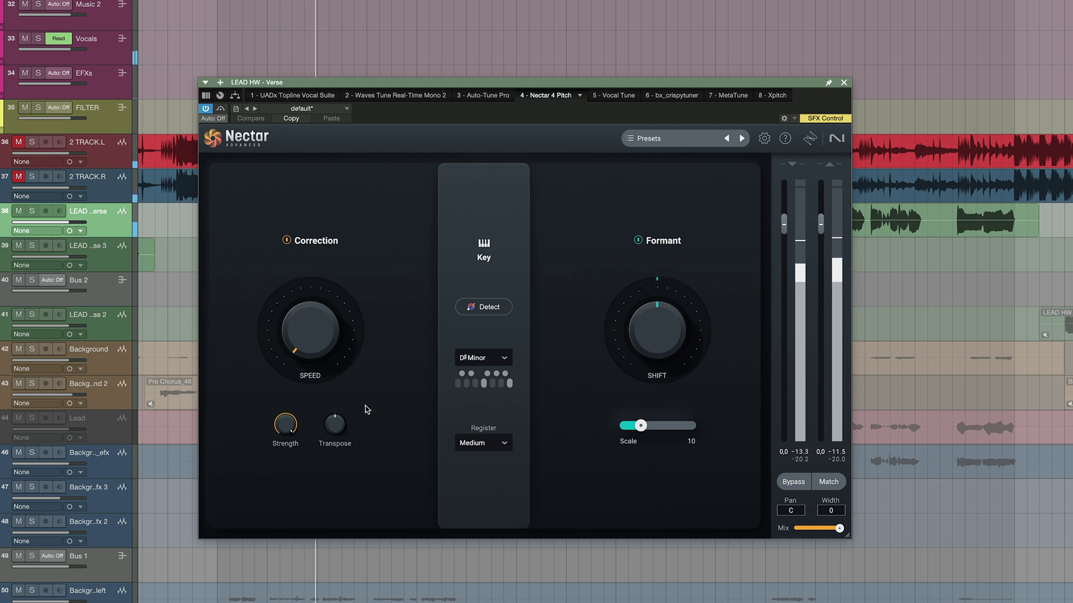
In Nectar 4 Pitch, lower the correction Strength to 60% and audition the Low and High registers during playback, settling on Low.
left_click_drag(318, 350, 322, 340)
mouse_move(285, 426)
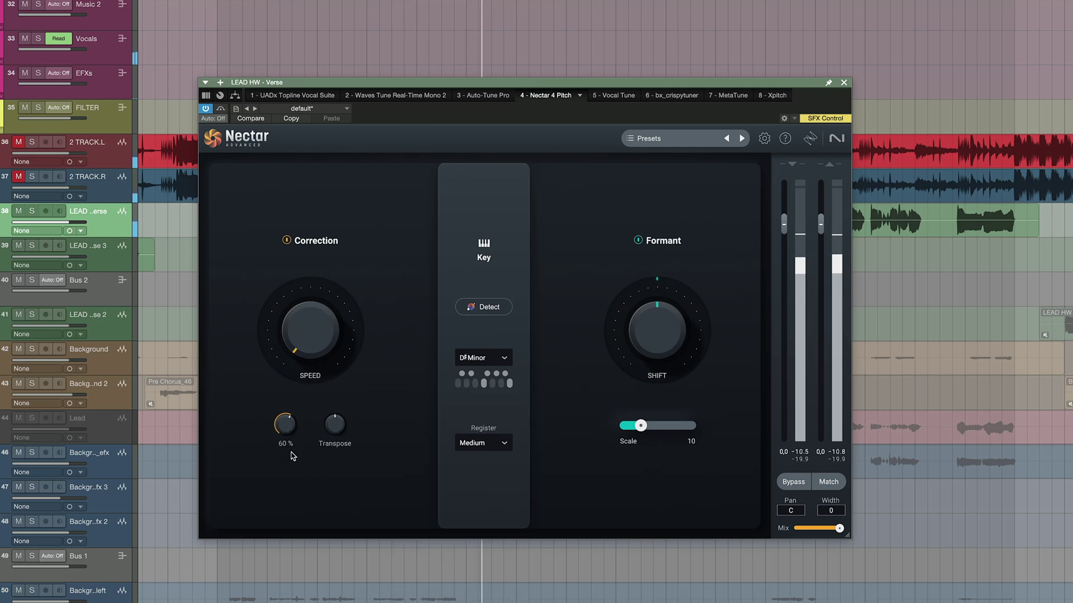
left_click(481, 443)
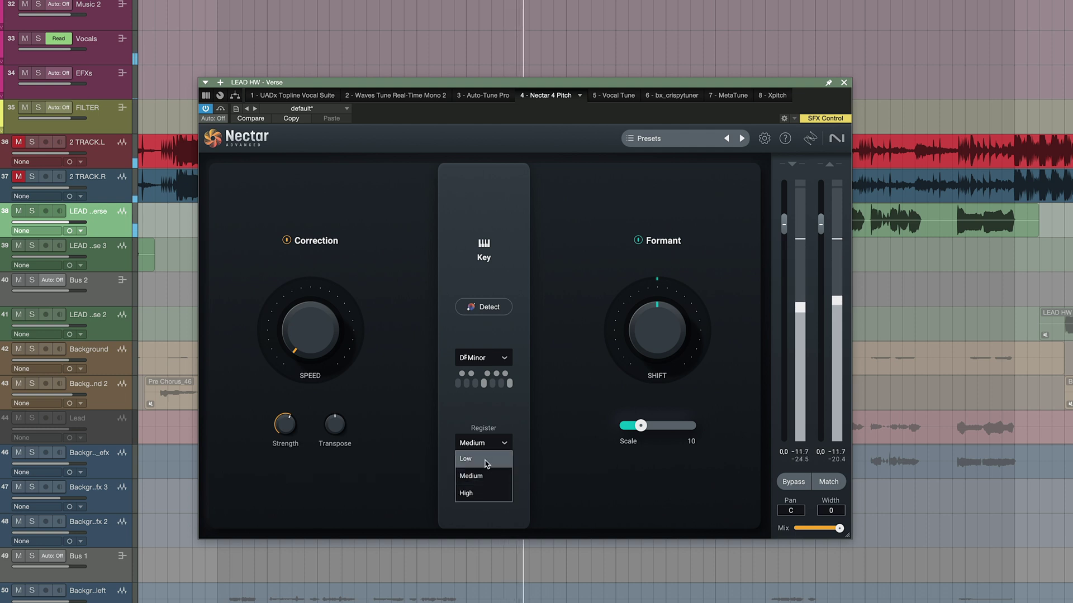
left_click(483, 475)
left_click(482, 449)
left_click(482, 459)
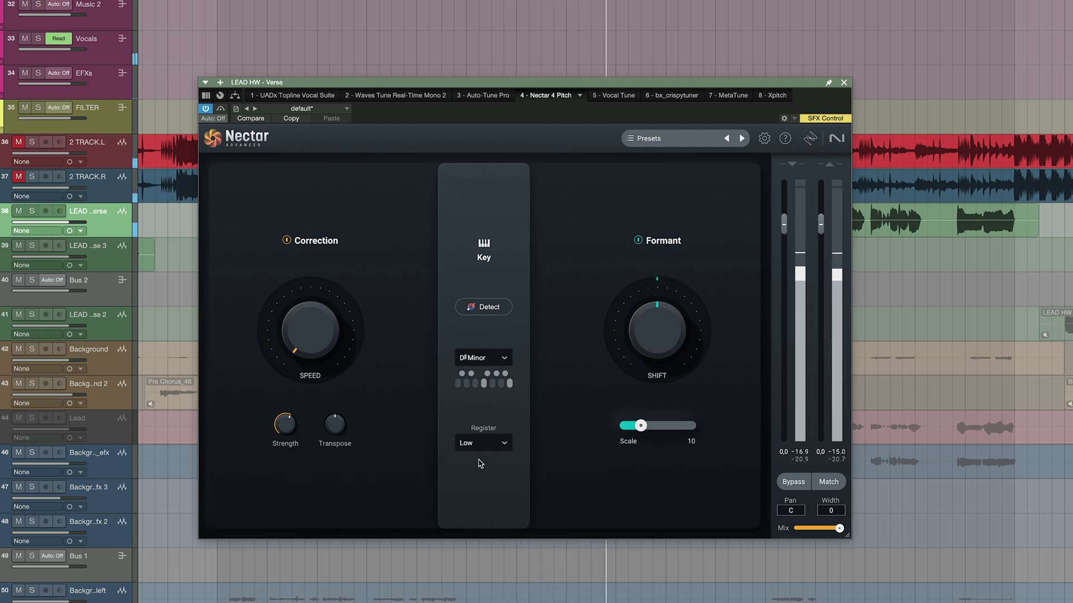
left_click(480, 445)
left_click(483, 495)
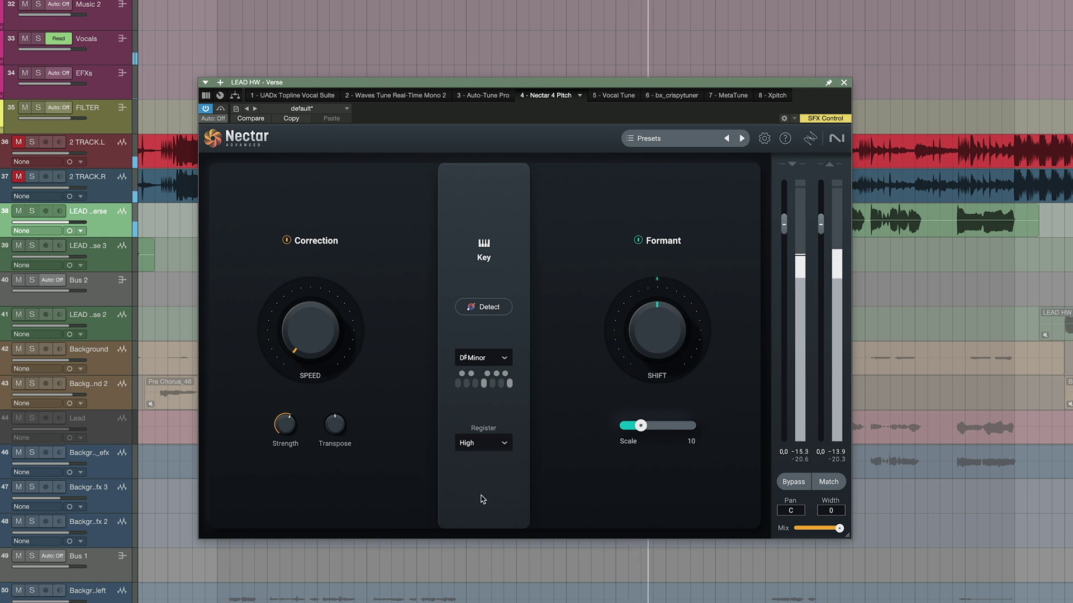
left_click(476, 447)
left_click(482, 459)
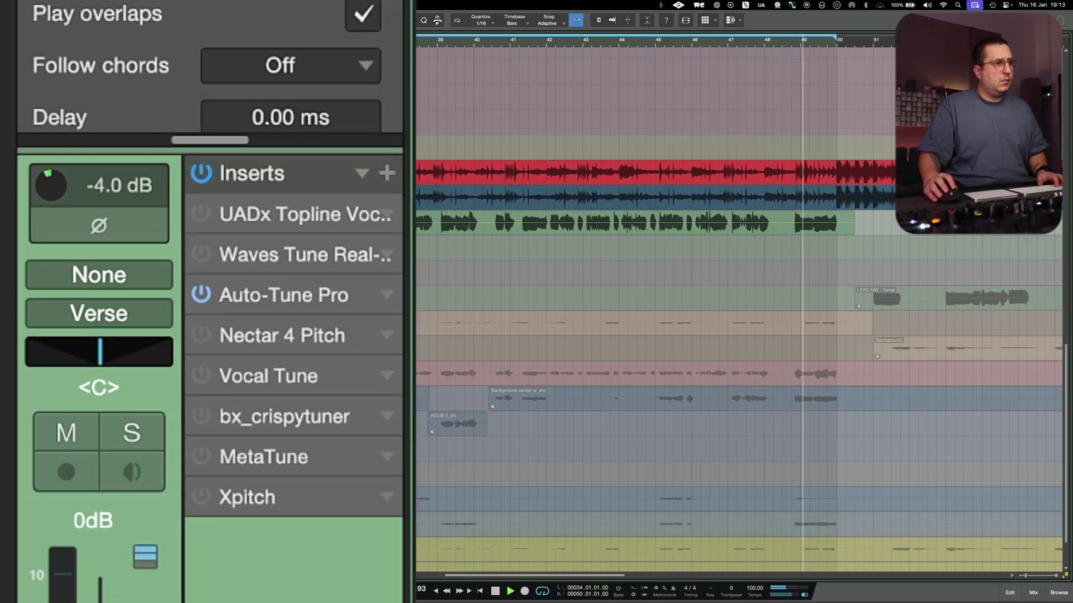
Switch the active tuning insert from Auto-Tune Pro to Topline and on to Nectar 4 Pitch while listening, and stop playback.
left_click(200, 294)
left_click(199, 214)
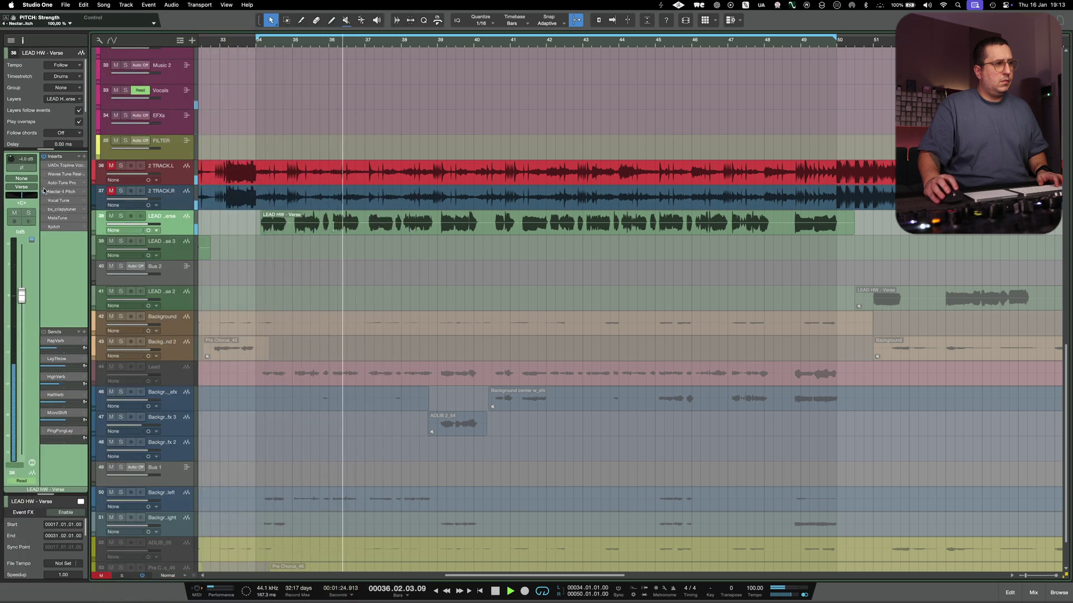
left_click(44, 191)
key("space")
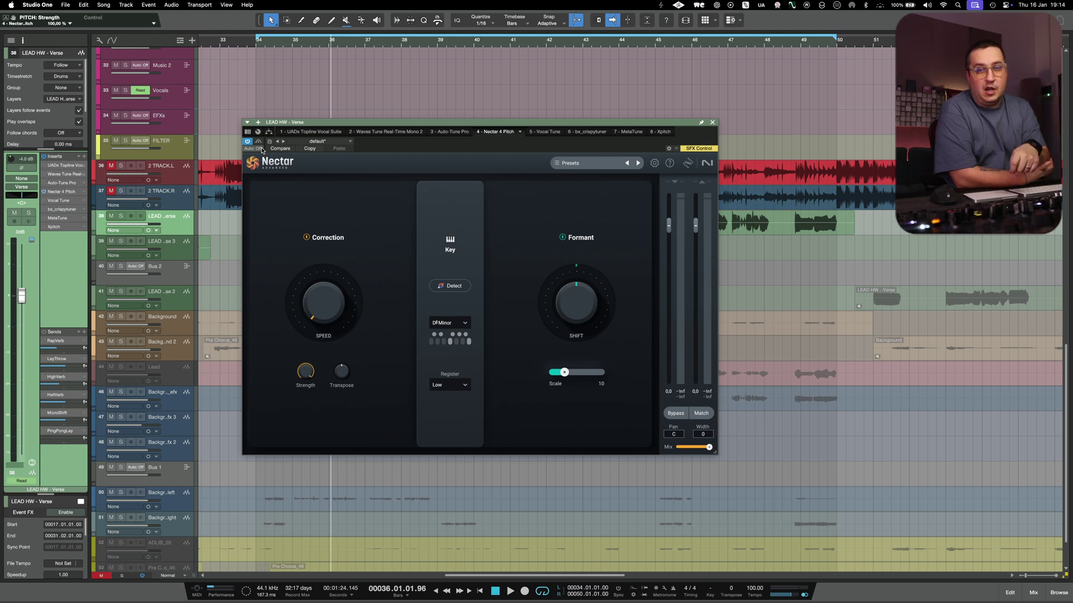
Open Vocal Tune, play the vocal, and try the Modern type with Formant at its midpoint before returning to Transparent.
left_click(544, 131)
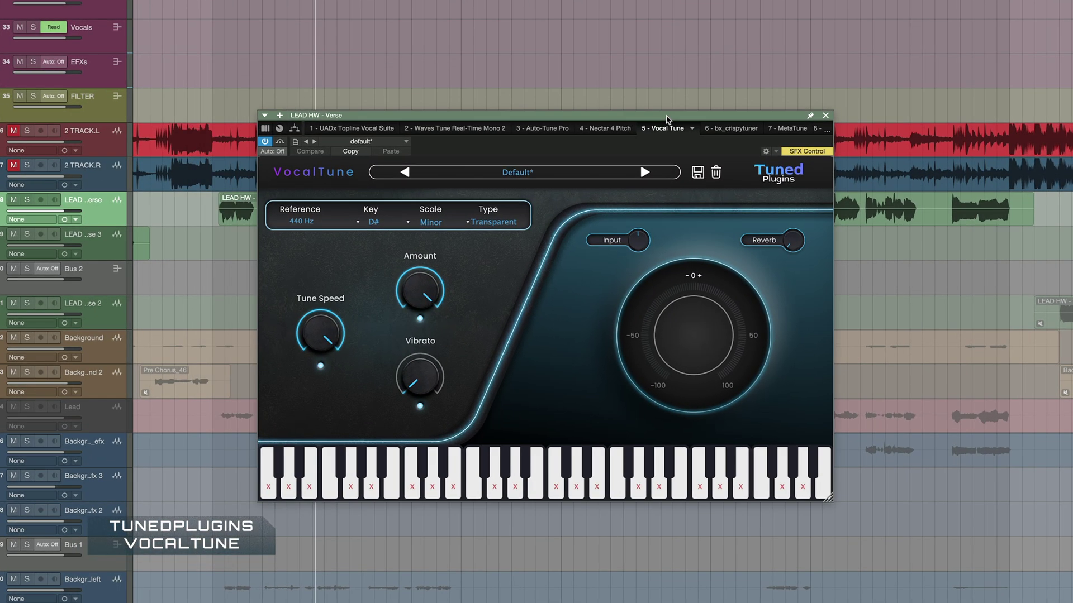
key("space")
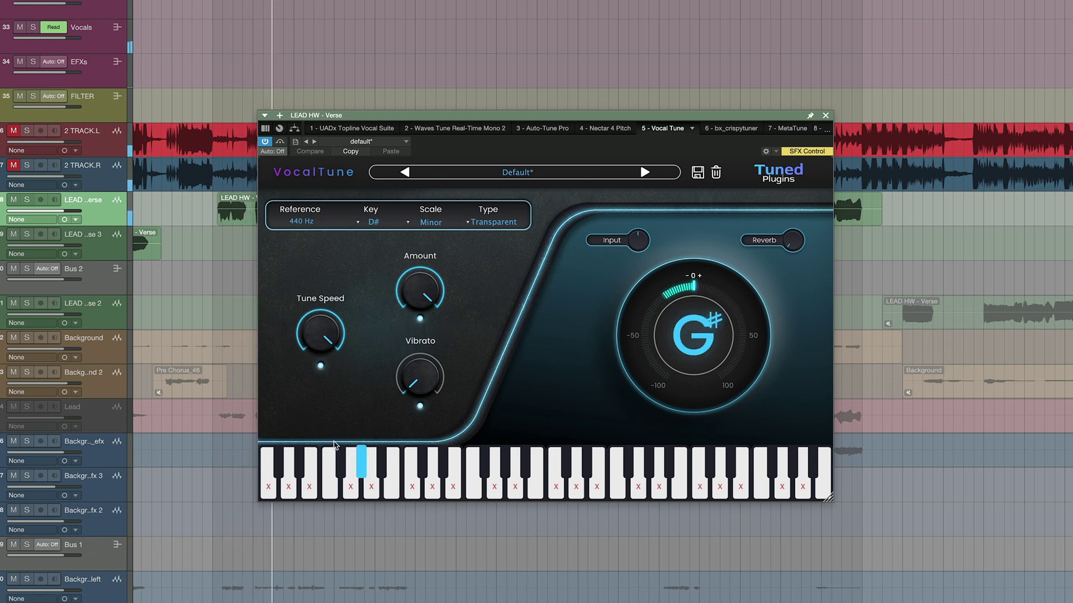
left_click(493, 223)
left_click(500, 252)
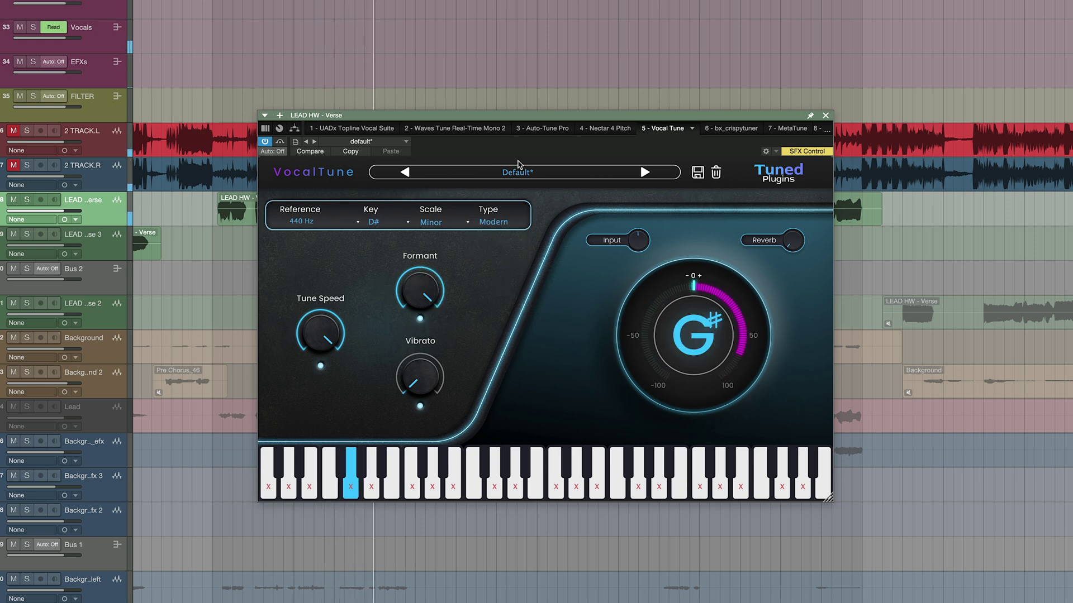
mouse_move(422, 296)
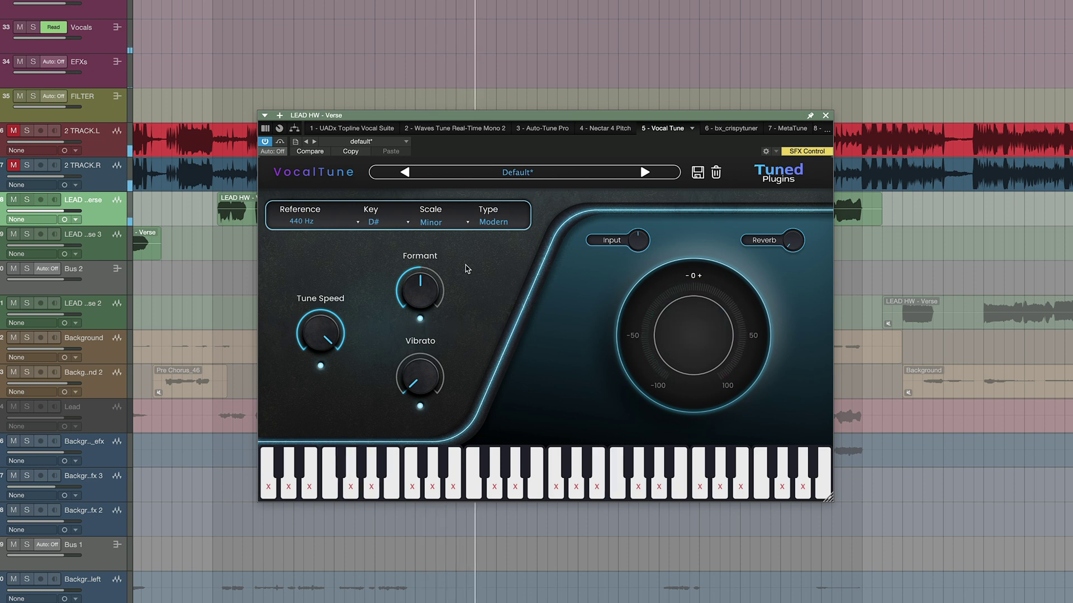
left_click(495, 223)
left_click(491, 250)
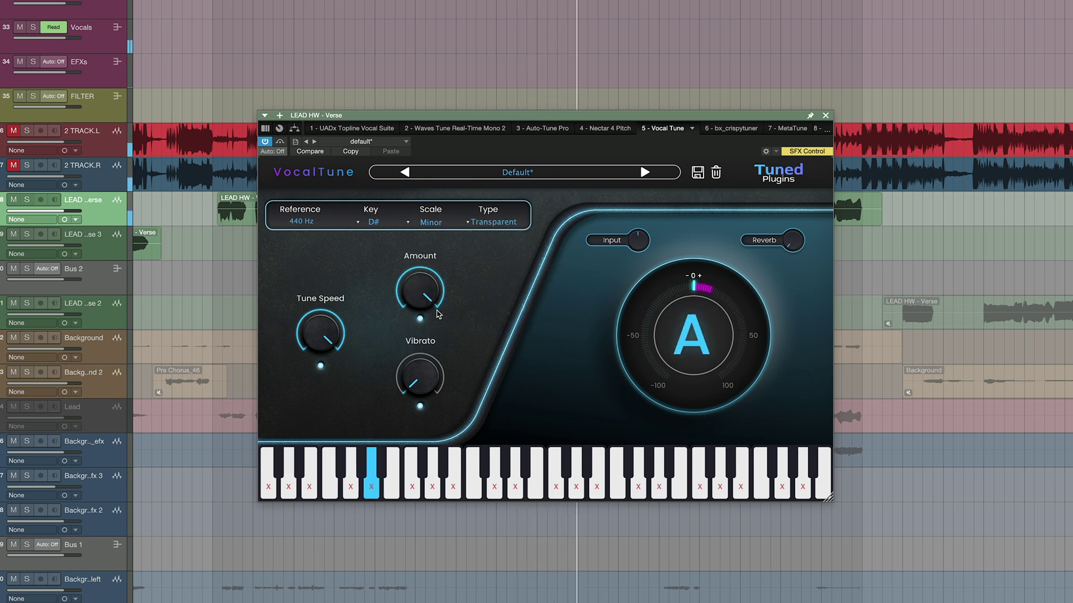
Audition slower Tune Speeds in Vocal Tune, including 44 ms, and return the Tune Speed to 0 ms.
mouse_move(320, 344)
left_mouse_down()
mouse_move(319, 369)
mouse_move(317, 355)
left_mouse_up()
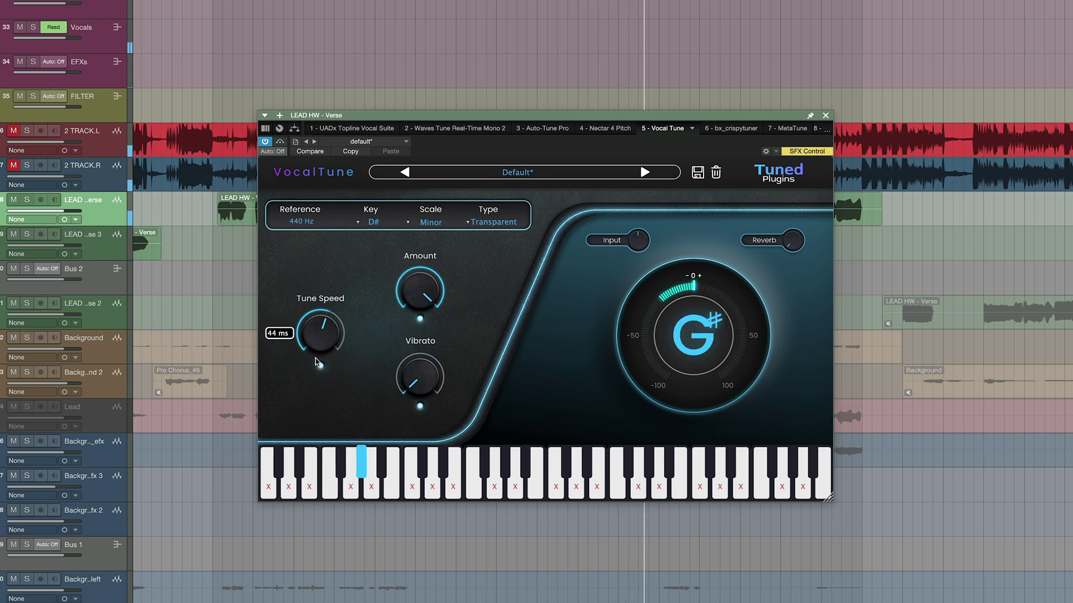
left_click_drag(317, 354, 323, 334)
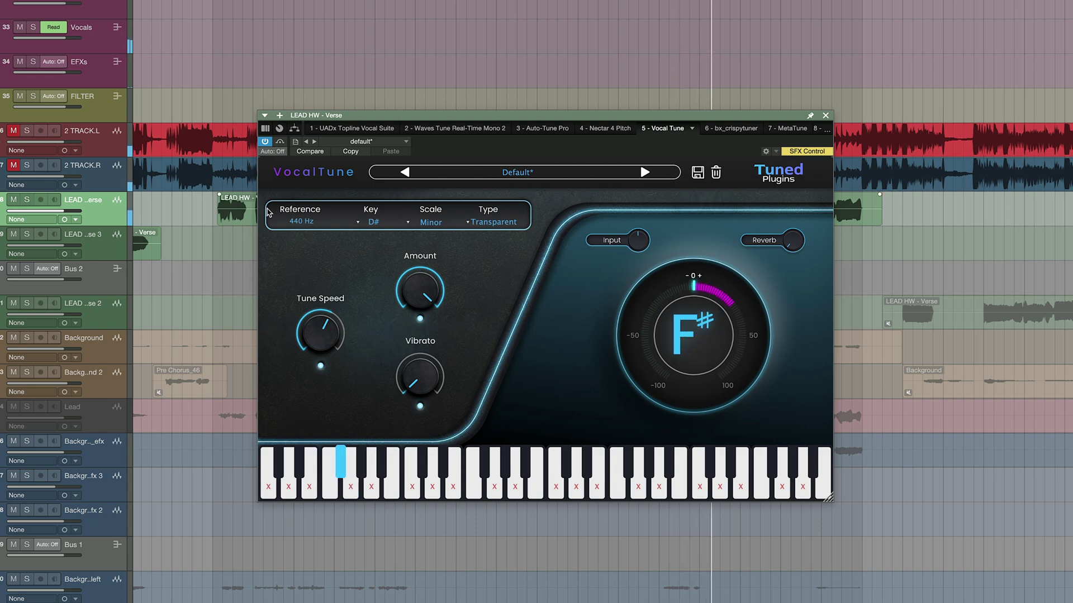
left_click_drag(325, 336, 326, 200)
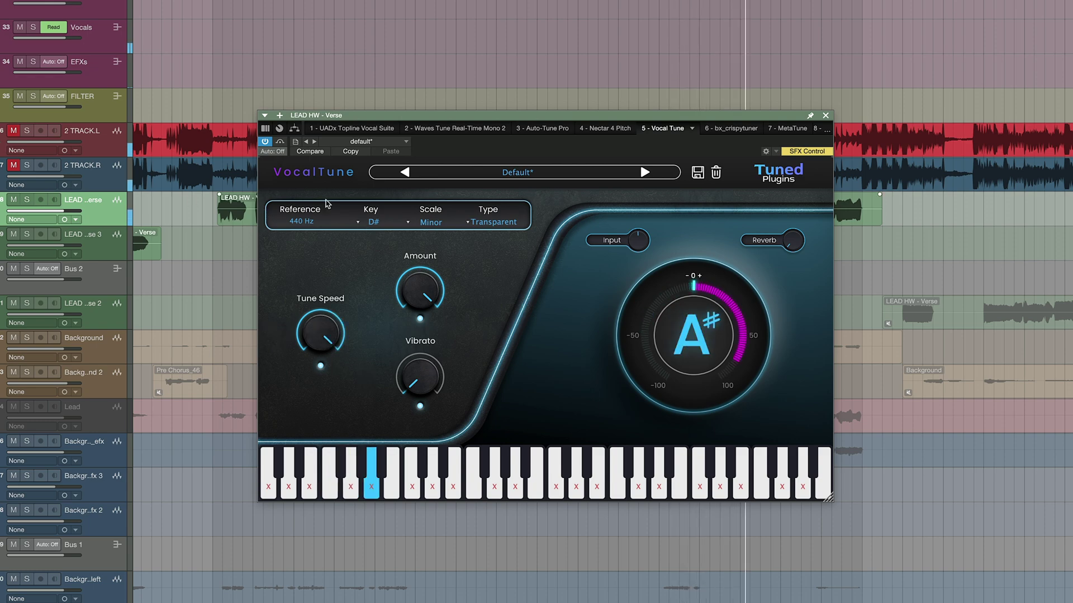
mouse_move(321, 336)
left_mouse_down()
mouse_move(313, 376)
mouse_move(330, 346)
left_mouse_up()
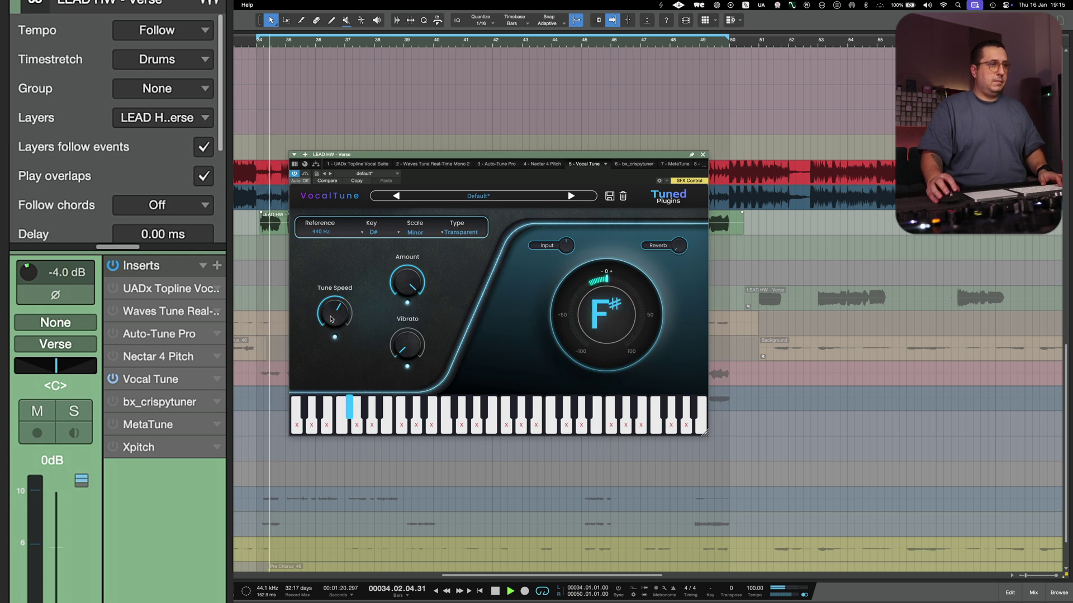
left_click_drag(331, 319, 337, 275)
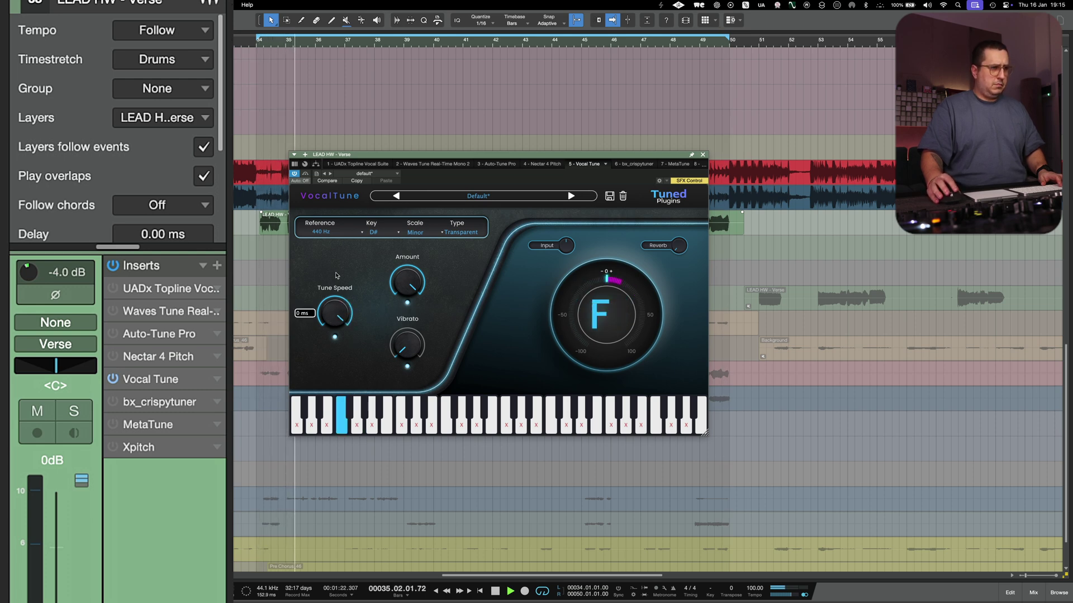
Turn off Vocal Tune, audition Waves Tune Real-Time in its place, and reopen the Vocal Tune window with playback stopped.
left_click(112, 378)
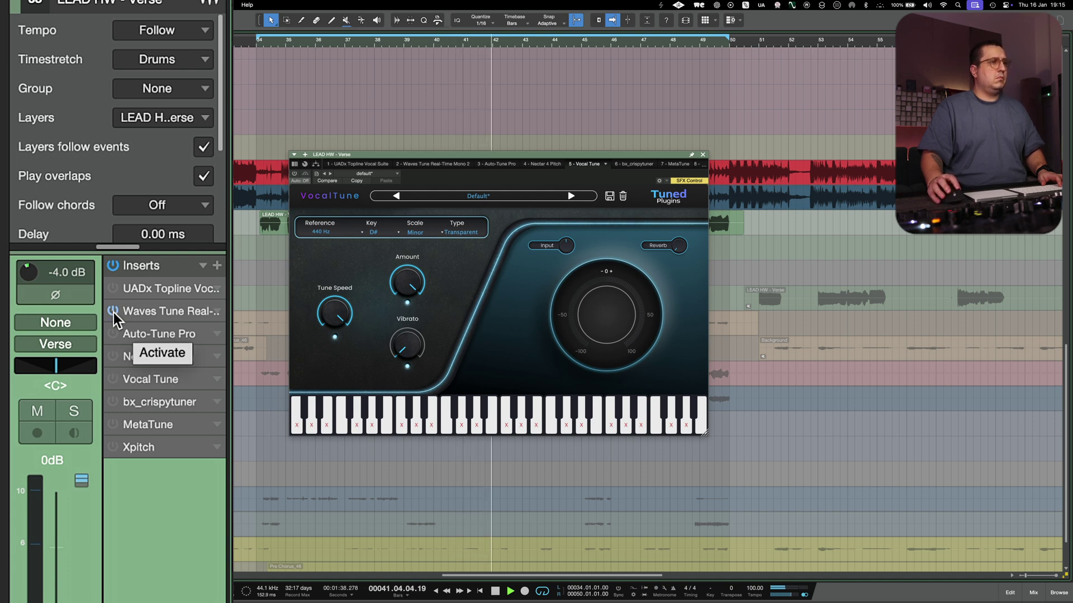
left_click(113, 329)
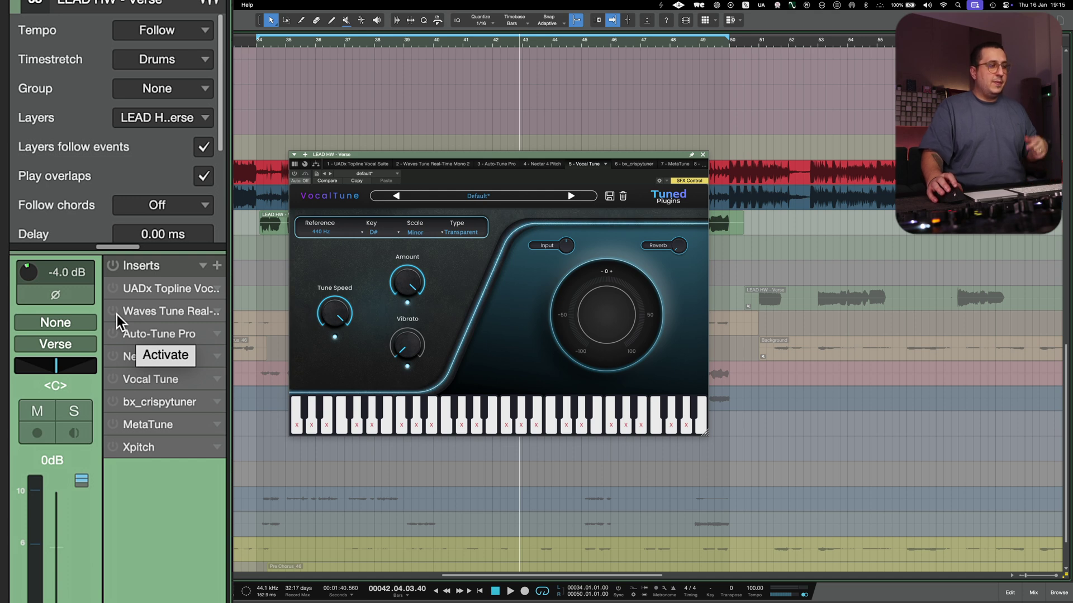
left_click(703, 155)
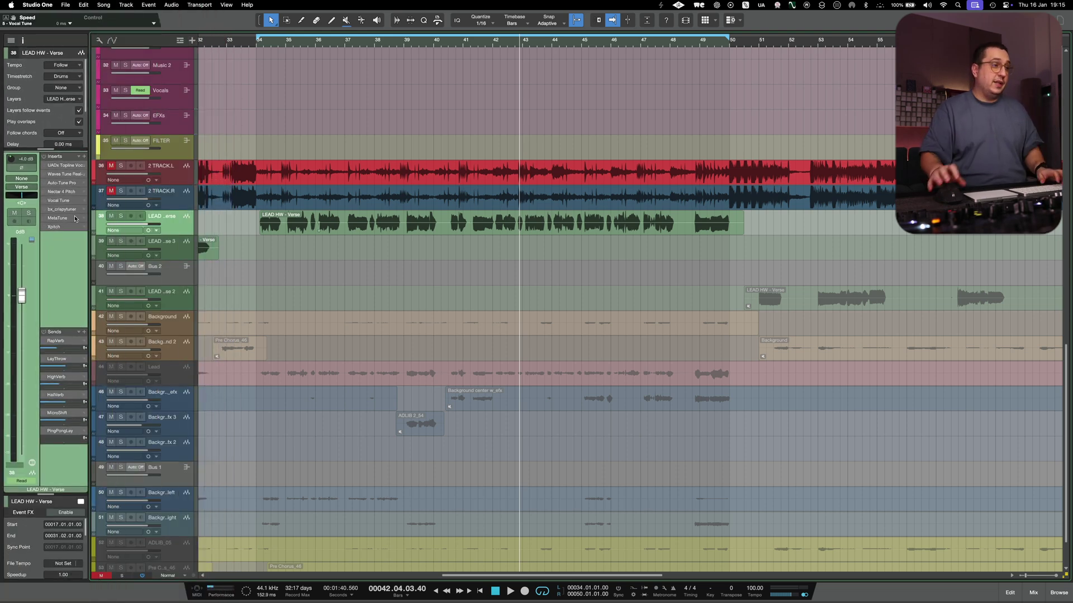
left_click(47, 201)
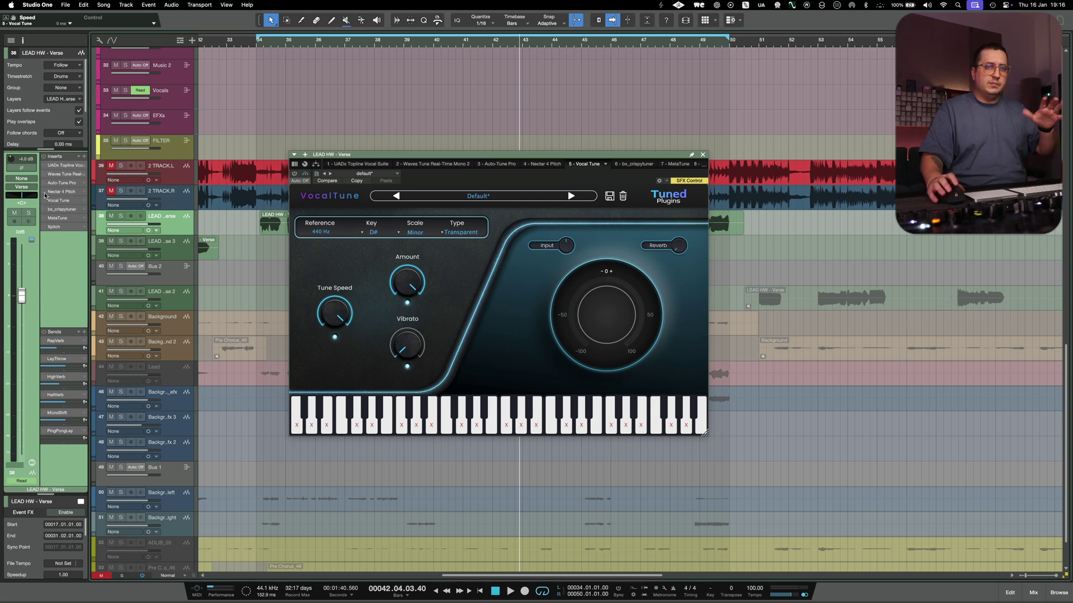
Open bx_crispytuner, try the Bass pitch range on the playing vocal, and return to Alto/Tenor with Tightness at 0 ms.
left_click(42, 209)
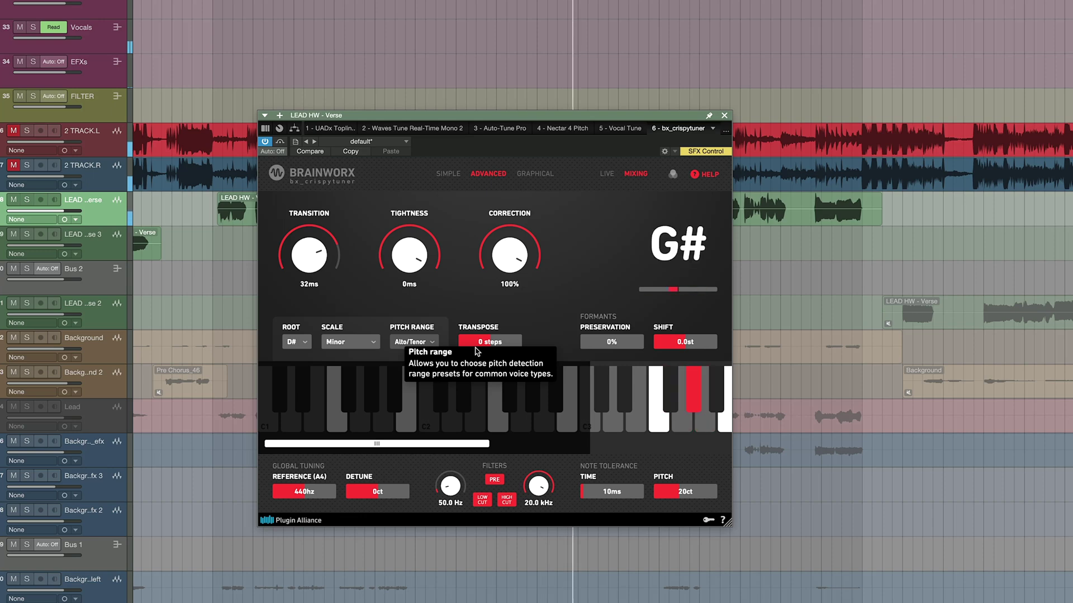
left_click(413, 342)
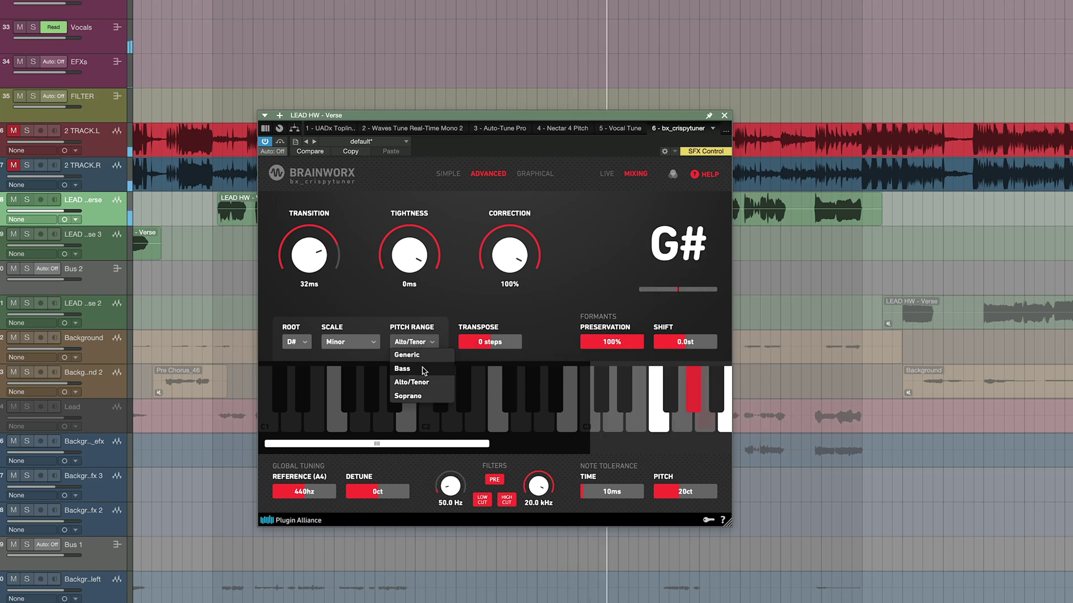
left_click(424, 369)
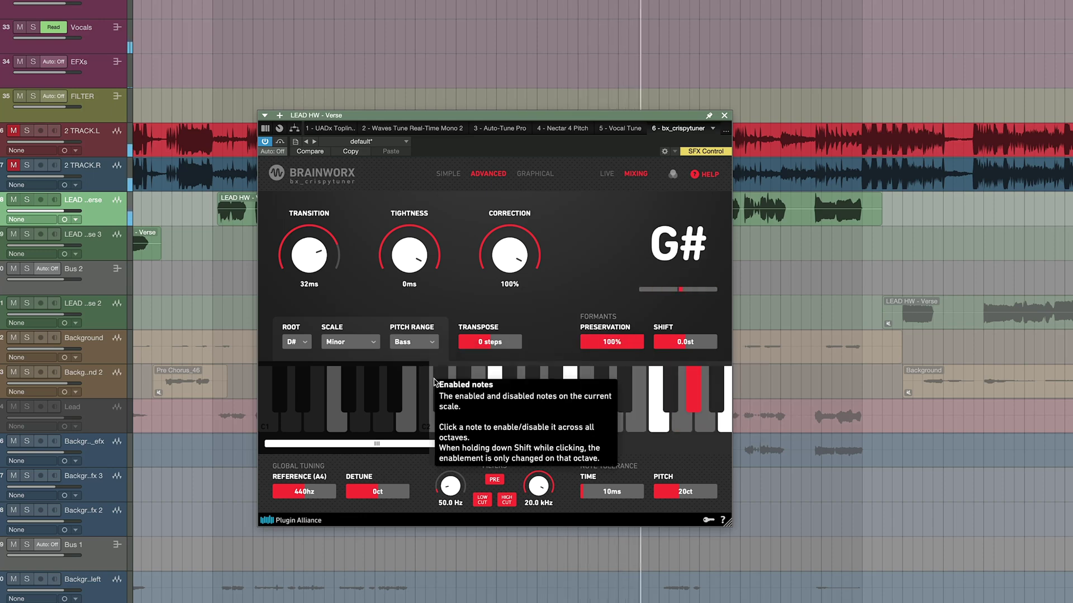
left_click(424, 342)
left_click(411, 368)
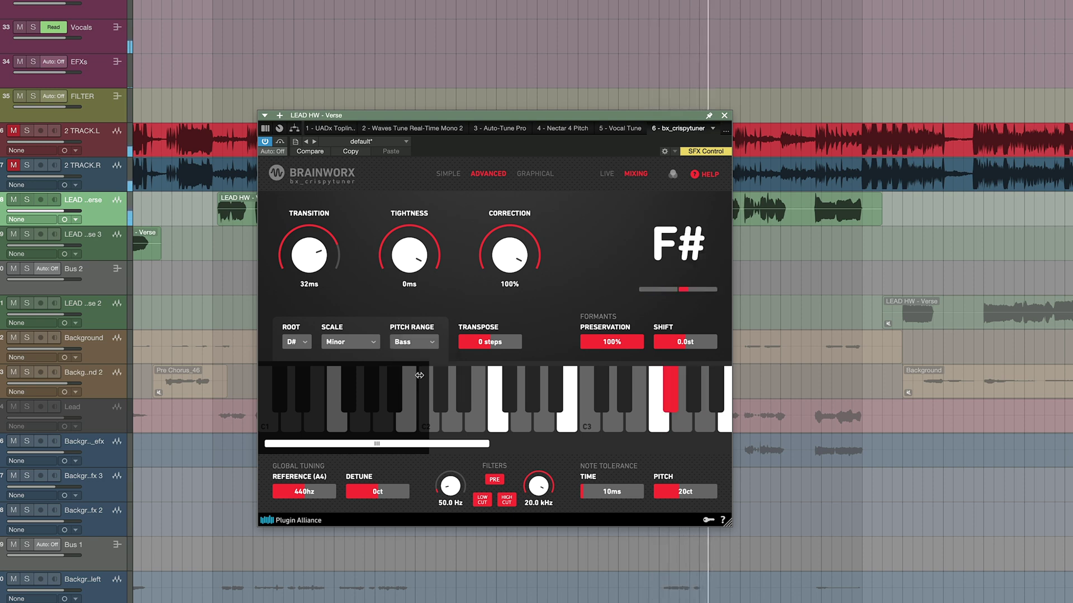
left_click(414, 342)
left_click(412, 382)
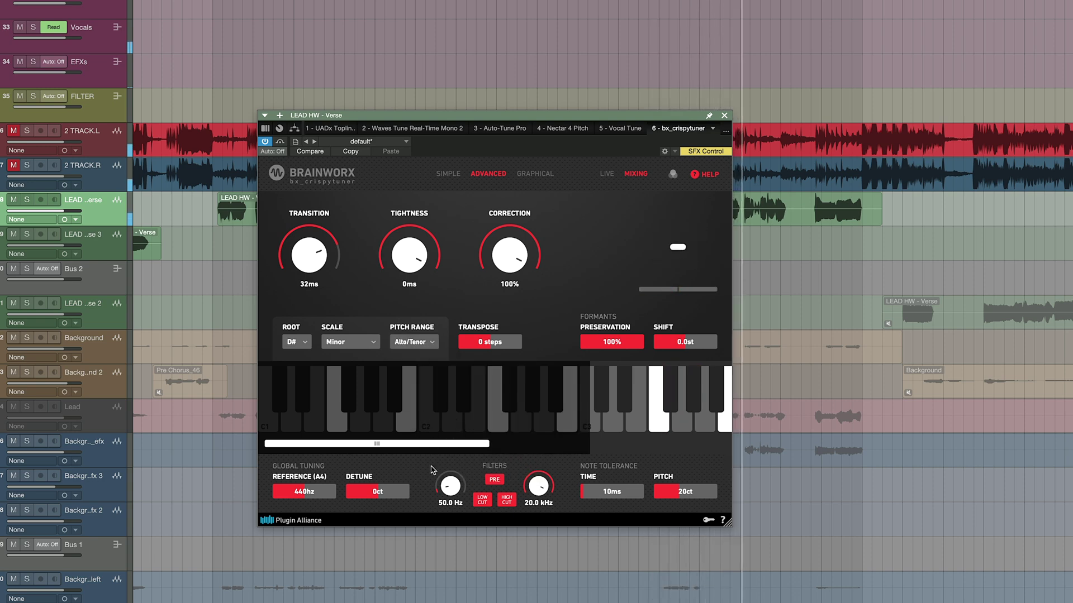
left_click_drag(423, 264, 427, 301)
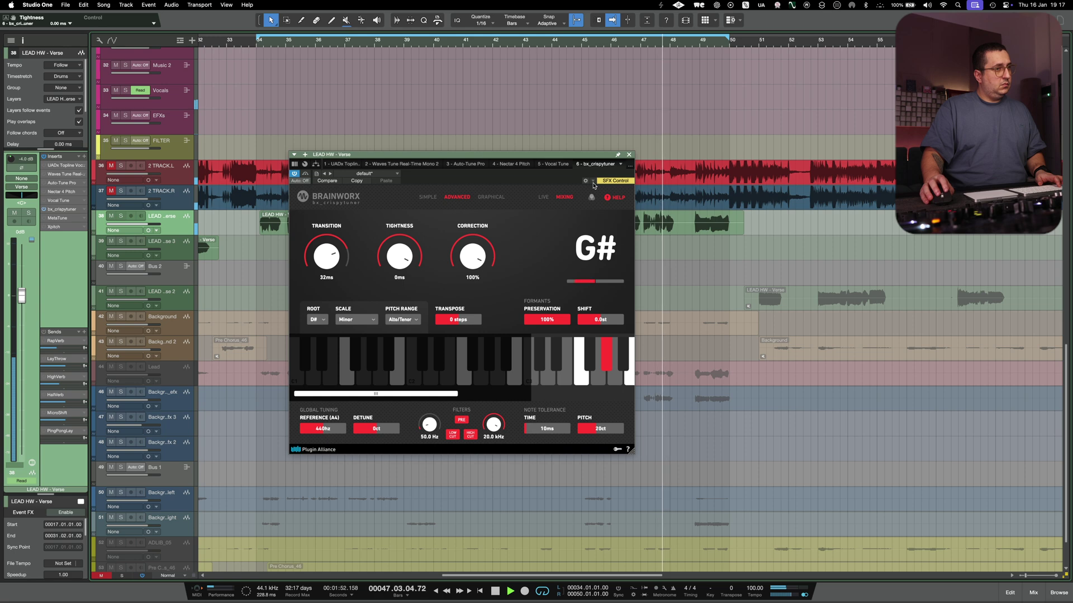
Loop bar 47 during playback, and move the loop range to run from 47.04.01 to 48.02.01.
left_click(646, 39)
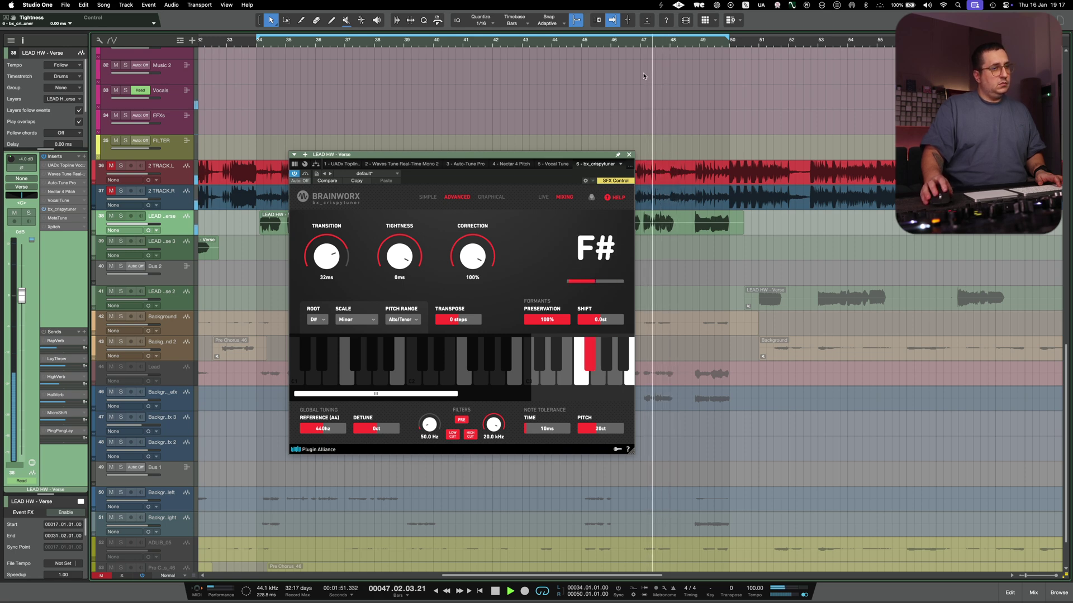
left_click_drag(642, 39, 670, 39)
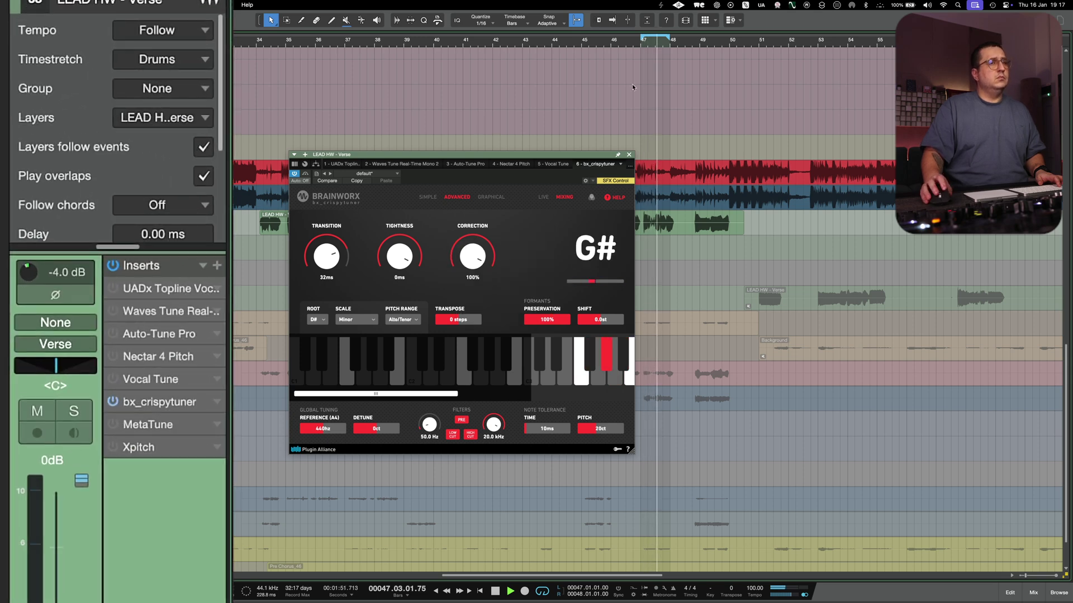
scroll(663, 47, "up", 3)
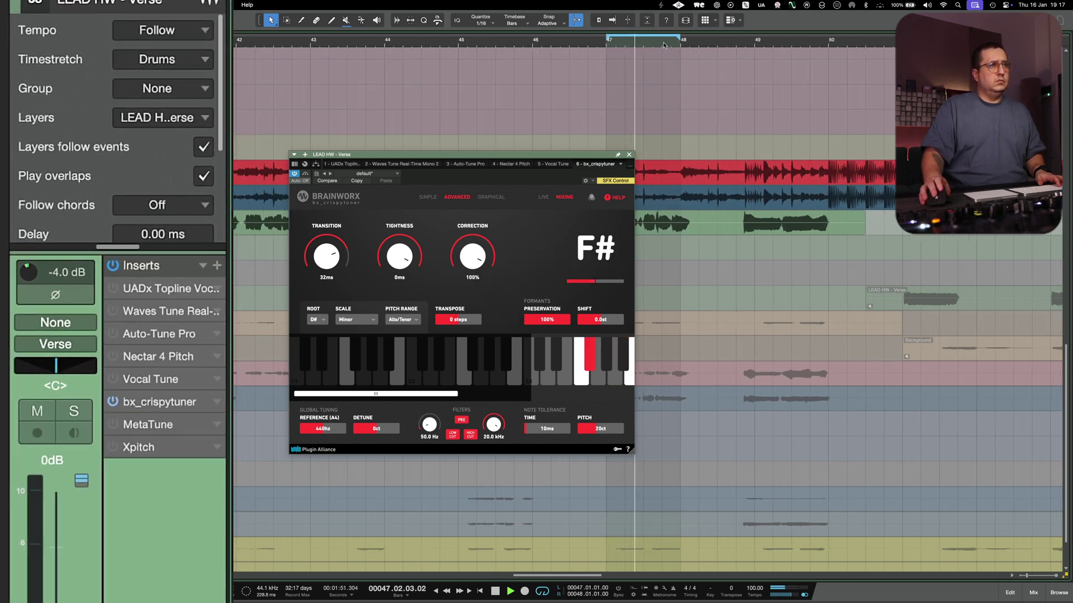
left_click_drag(663, 38, 699, 39)
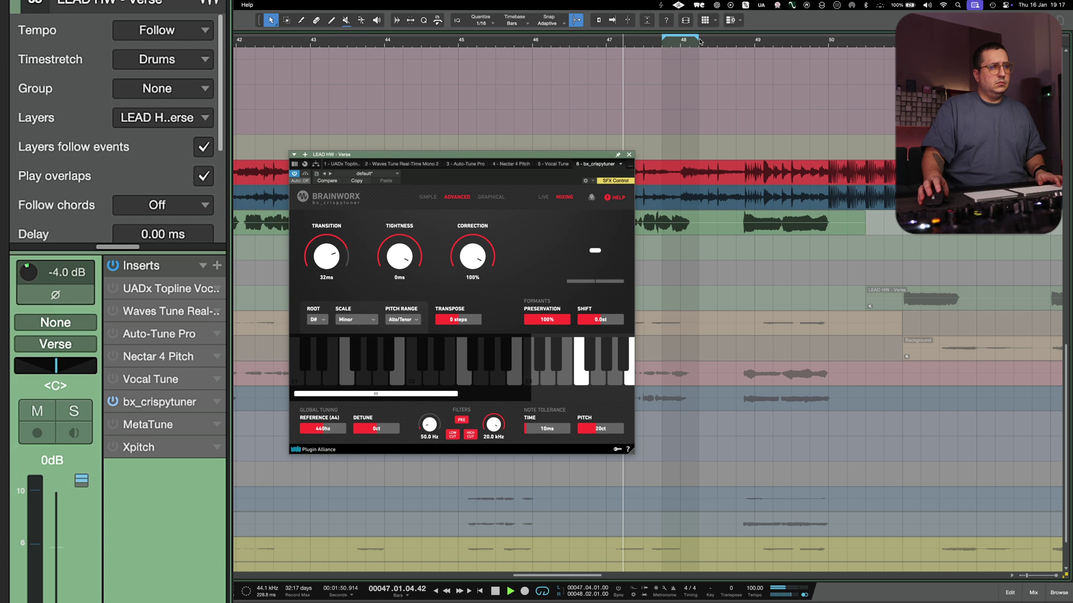
Set bx_crispytuner's Transition to 0 ms and switch to Vocal Tune on the looped vocal for comparison.
left_click_drag(326, 236, 327, 243)
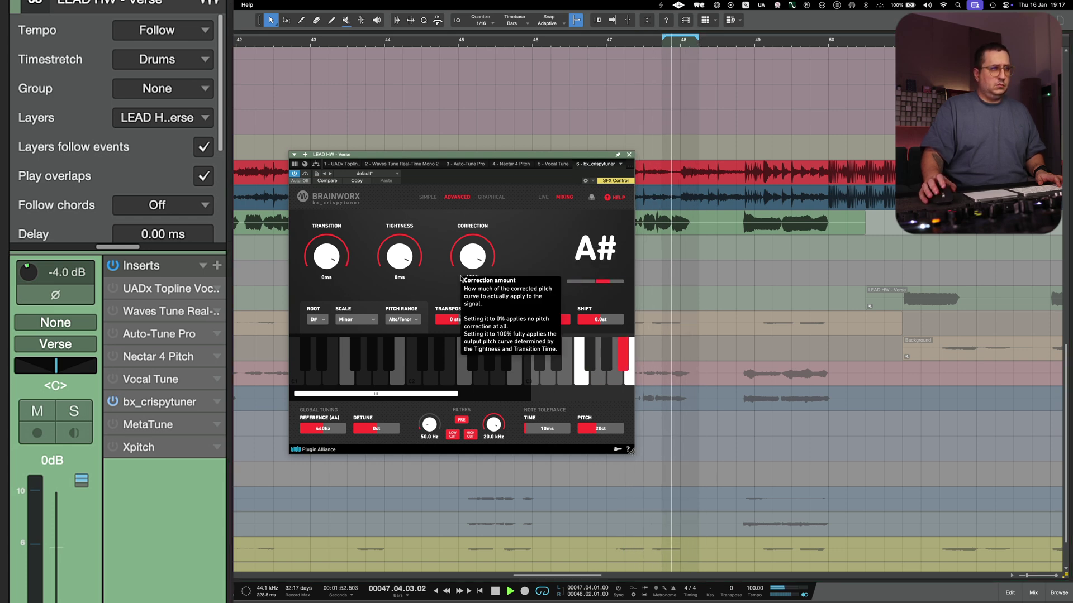
left_click(112, 379)
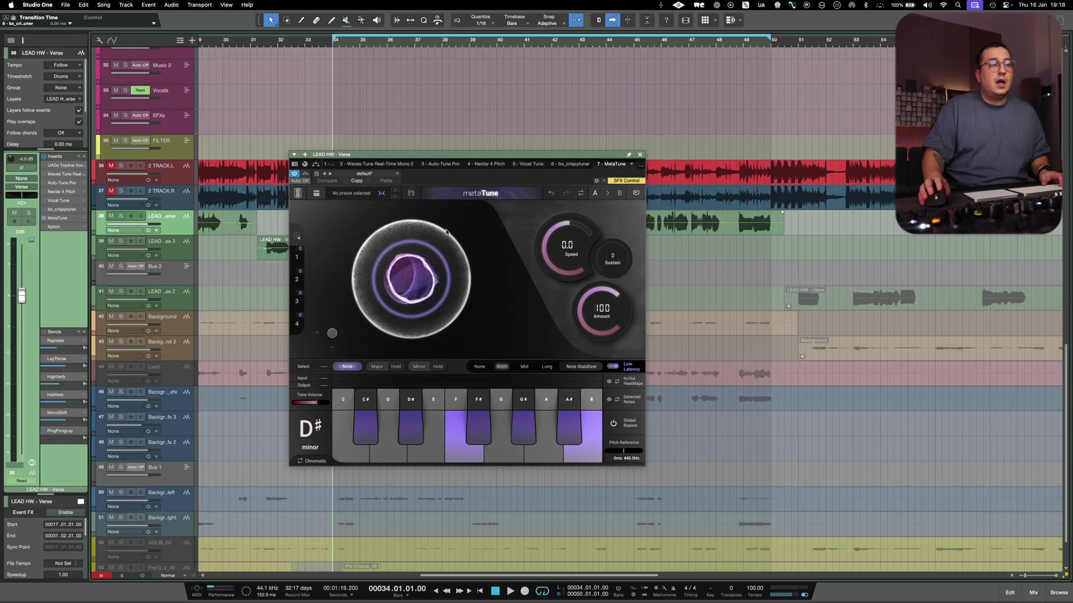
Play the vocal through MetaTune, audition Speeds of 4.0 and 2.5 ms and a different Sustain, and return both settings to 0.
key("space")
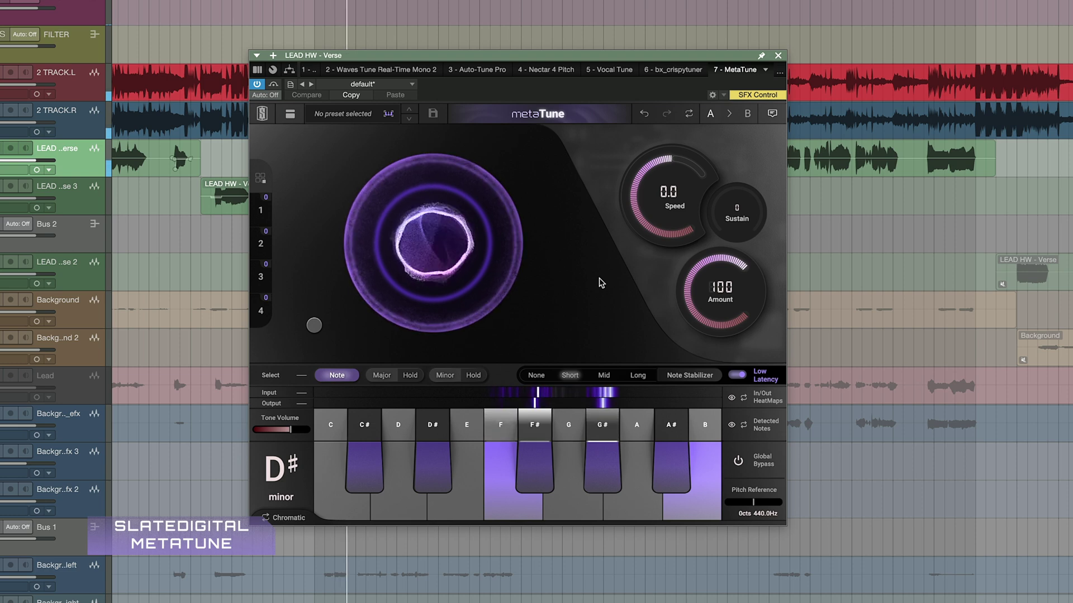
left_click_drag(634, 236, 660, 235)
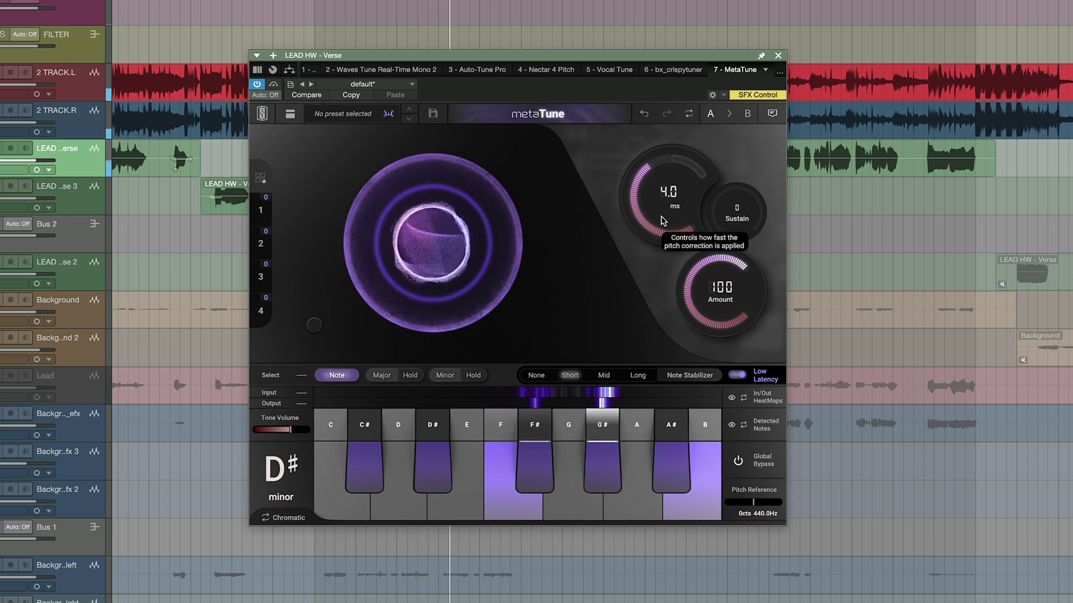
left_click_drag(742, 225, 768, 184)
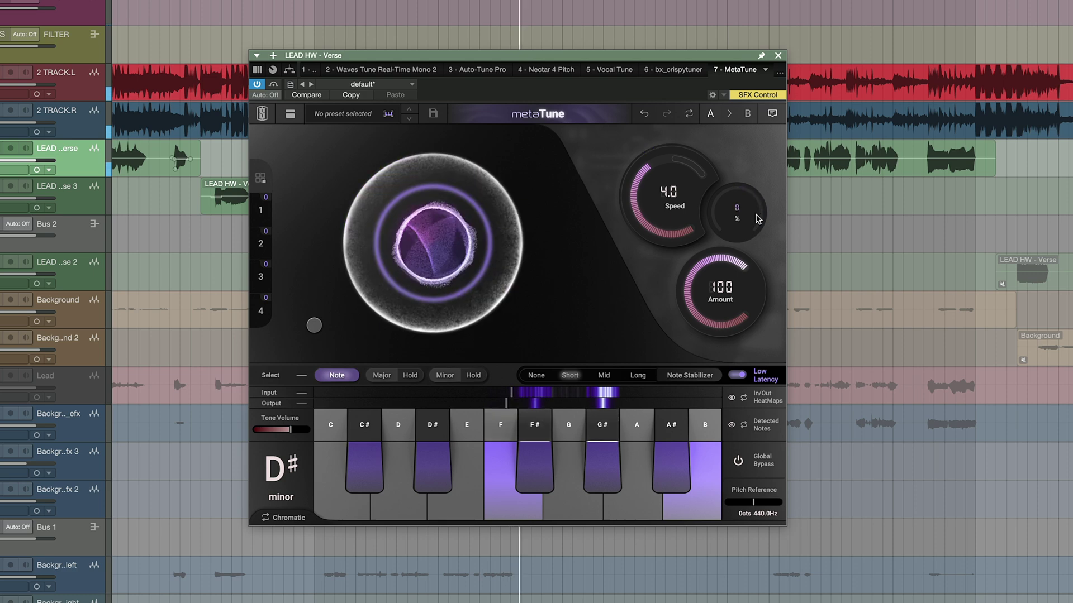
left_click_drag(662, 202, 663, 213)
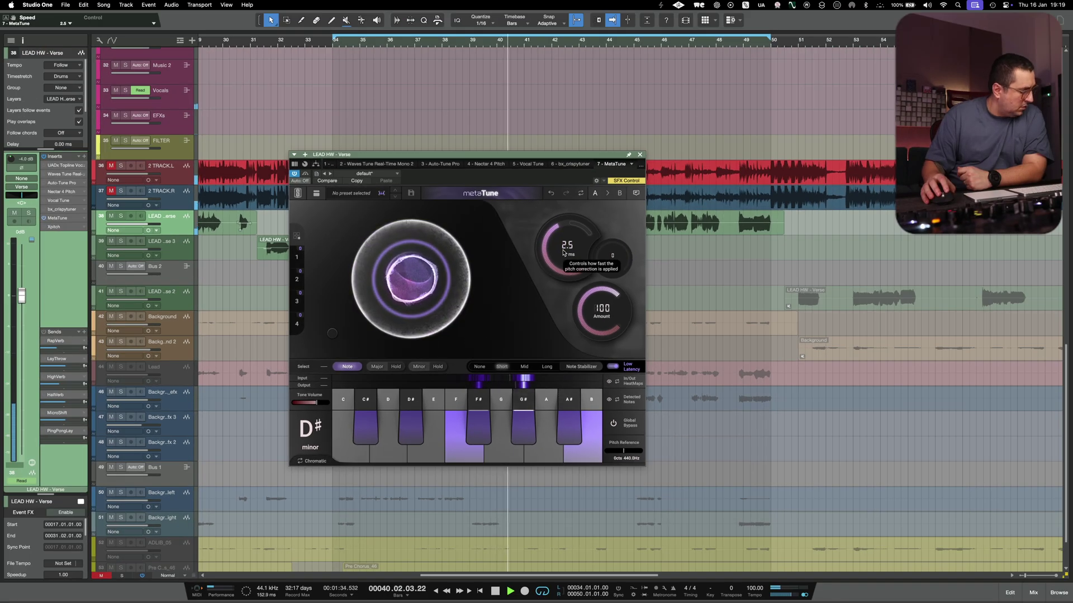
left_click_drag(563, 252, 564, 249)
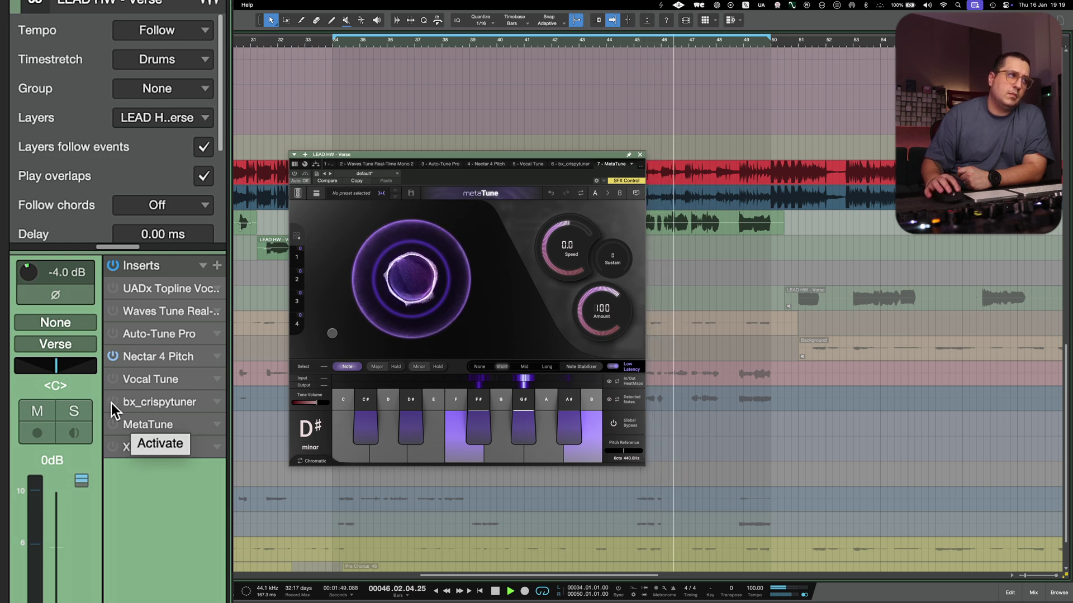
Compare bx_crispytuner with MetaTune during playback, and try a MetaTune Speed of -3.0 ms before returning it to 0.0.
left_click(112, 404)
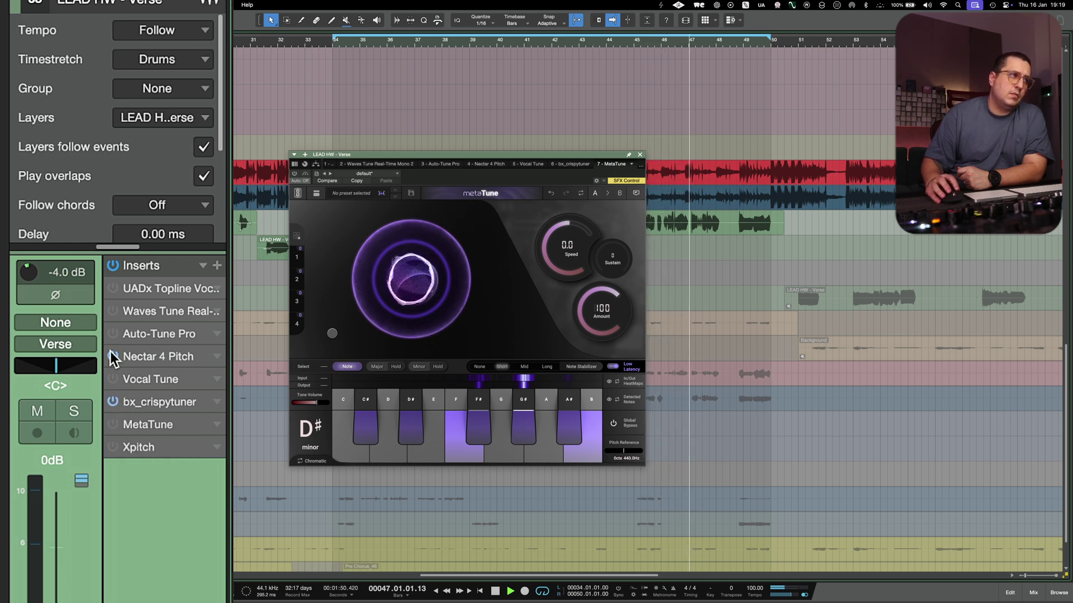
left_click(112, 424)
left_click(113, 402)
left_click_drag(541, 257, 554, 261)
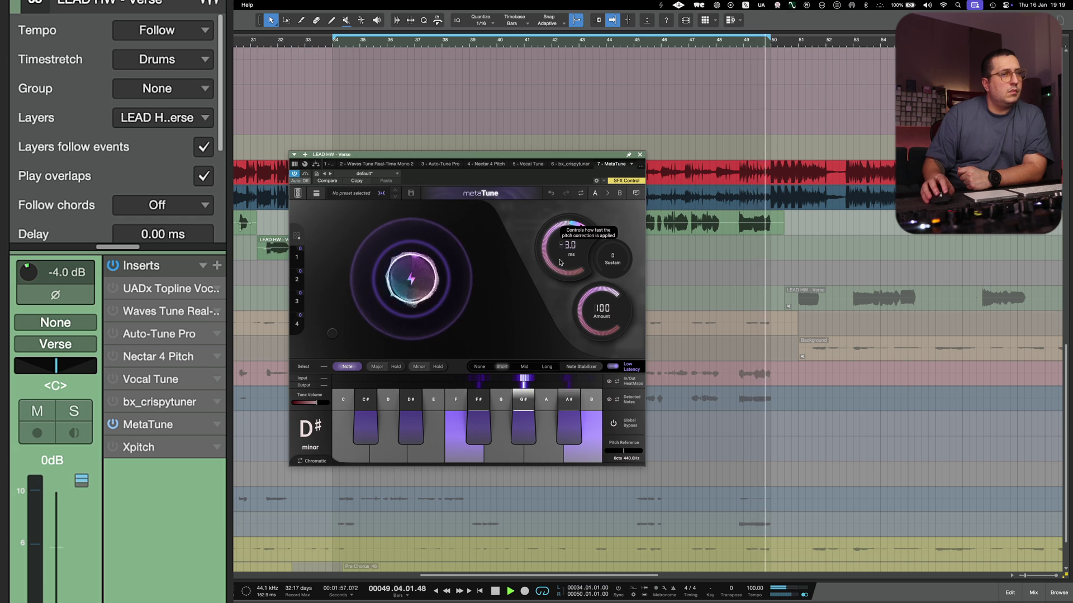
left_click_drag(553, 261, 545, 262)
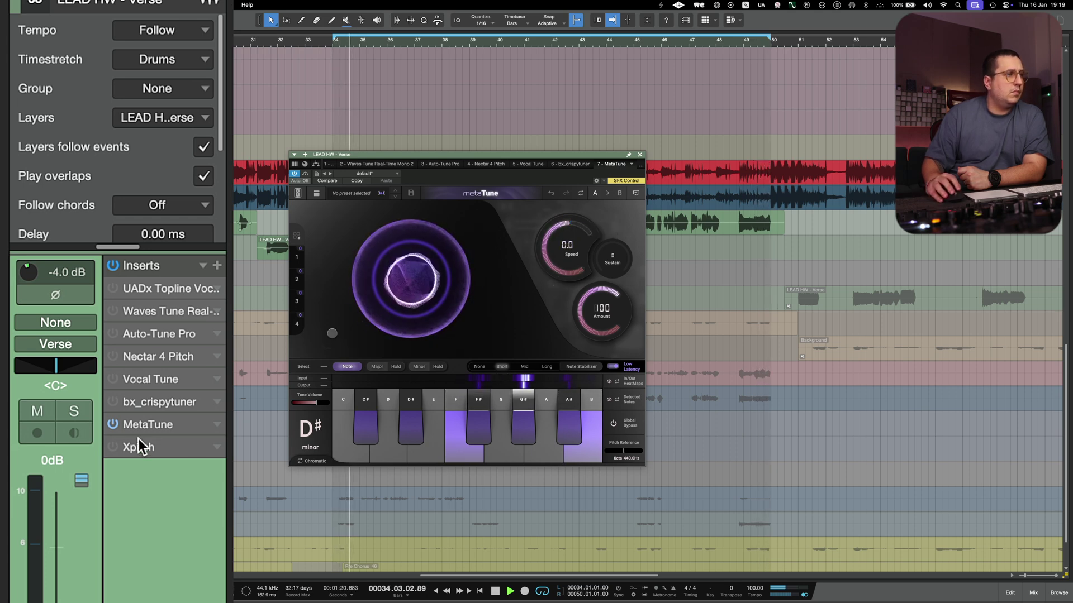
Compare MetaTune against Topline Vocal Suite, Auto-Tune Pro and Vocal Tune on the playing vocal.
left_click(112, 424)
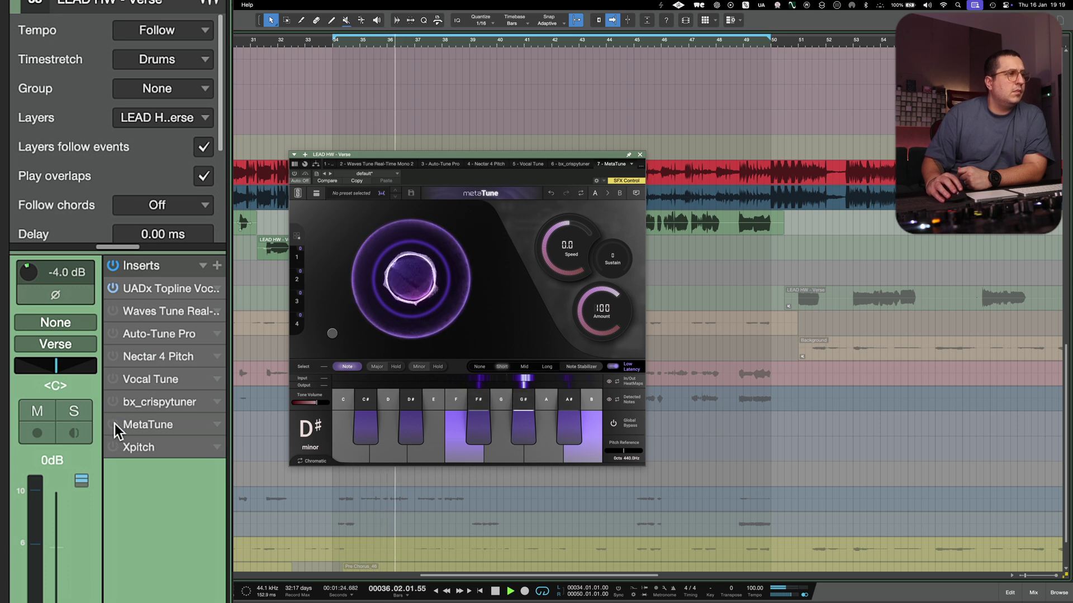
left_click(112, 288)
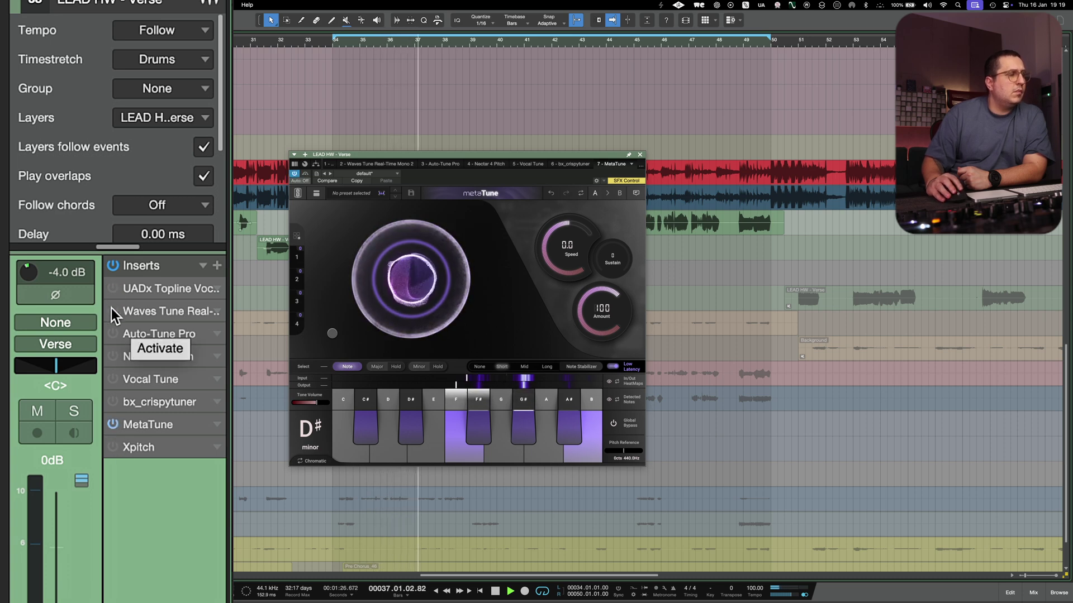
left_click(113, 334)
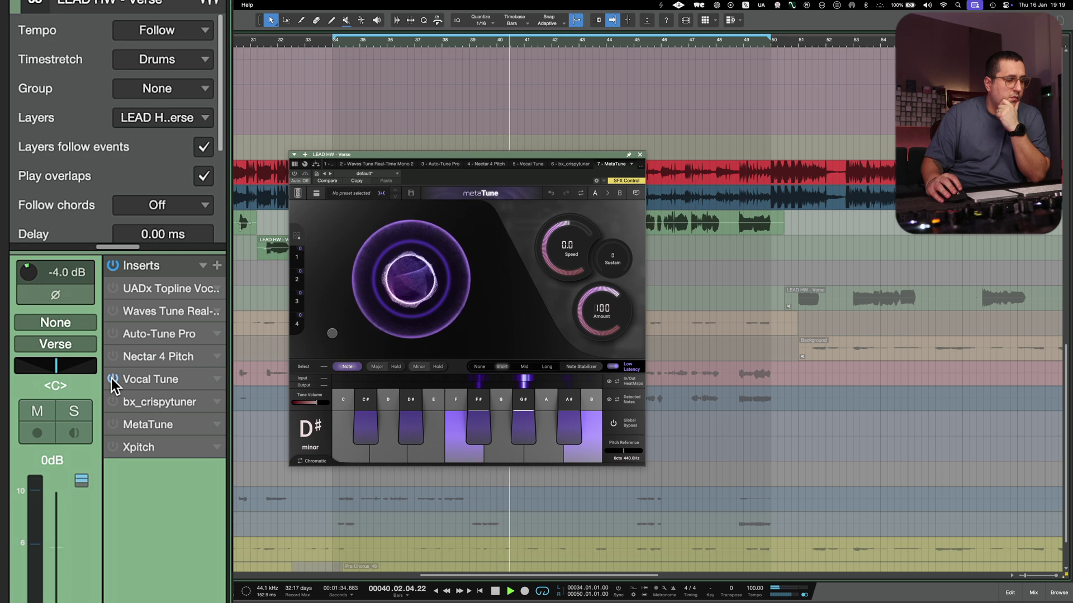
left_click(112, 378)
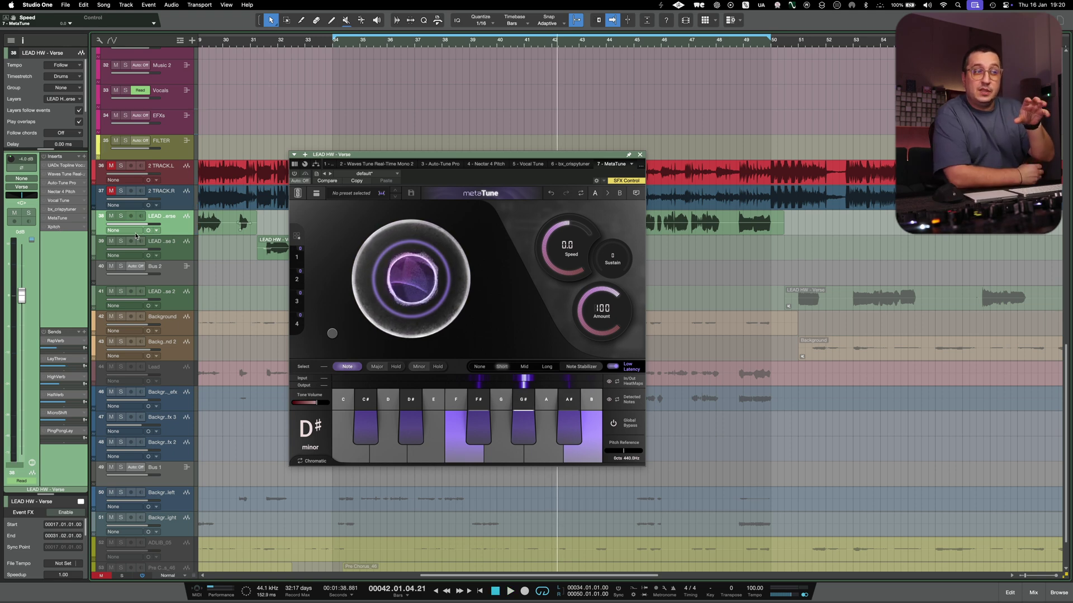
left_click(582, 192)
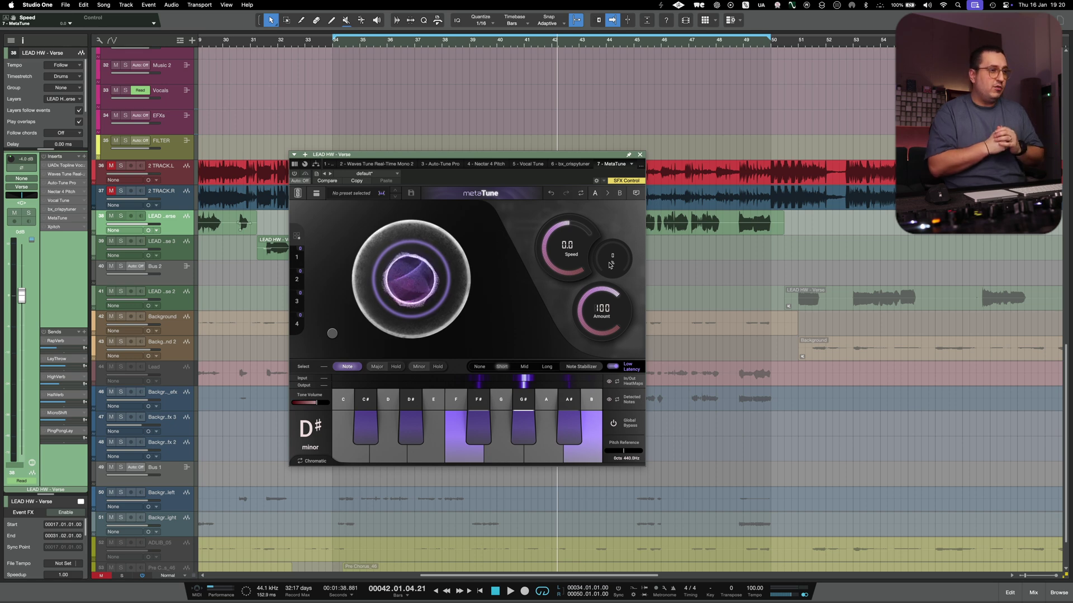
Audition Xpitch's Transition and Sustain on the vocal, trying Sustain at -74% and -100%, and return Sustain to about 0%.
mouse_move(332, 335)
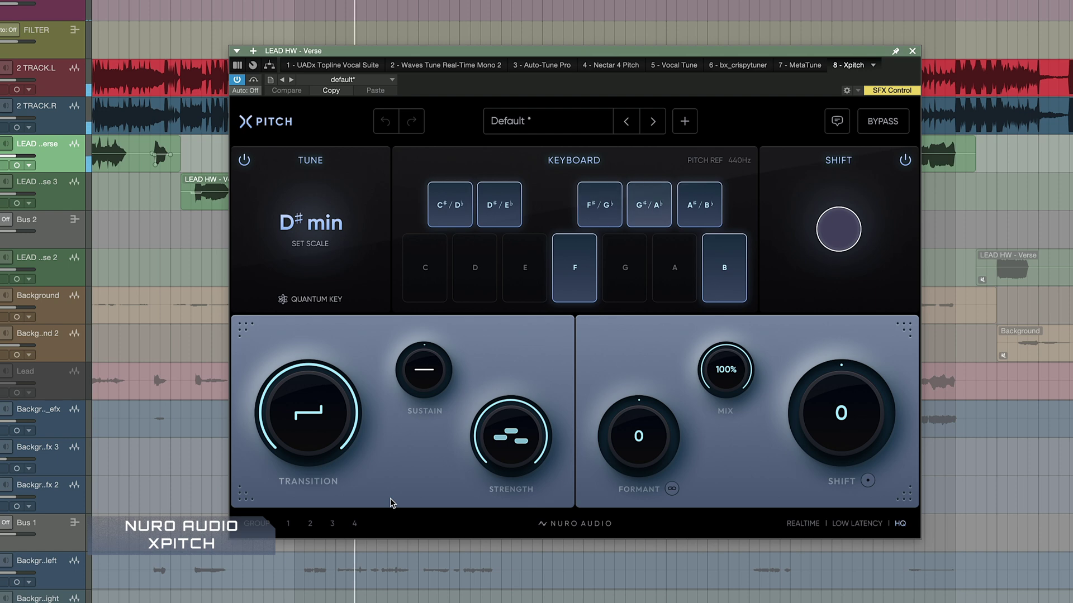
left_click_drag(309, 439, 305, 468)
left_click_drag(425, 370, 477, 129)
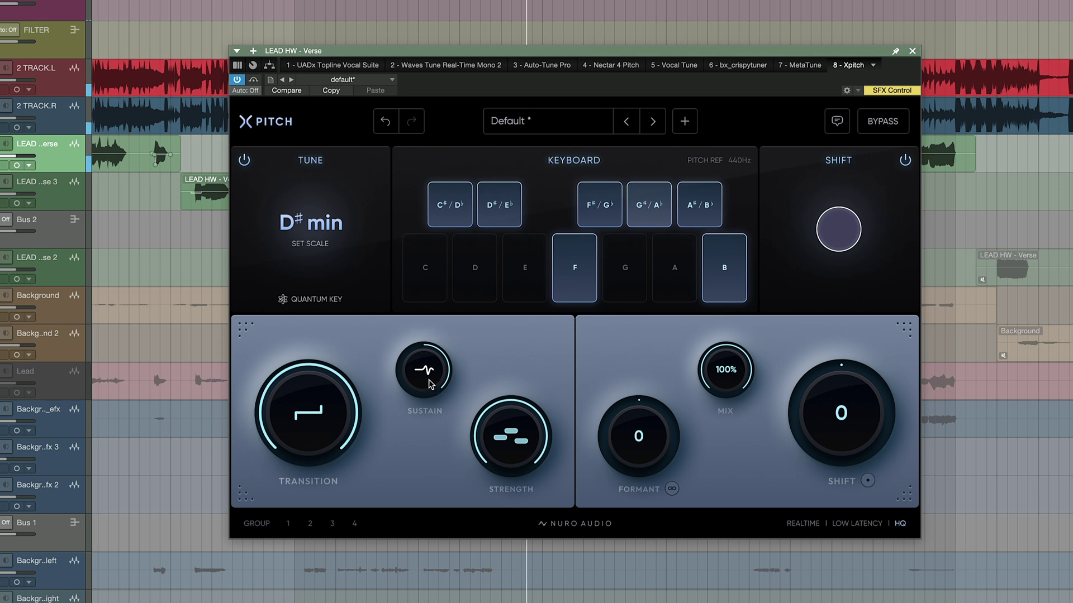
left_click_drag(409, 460, 416, 421)
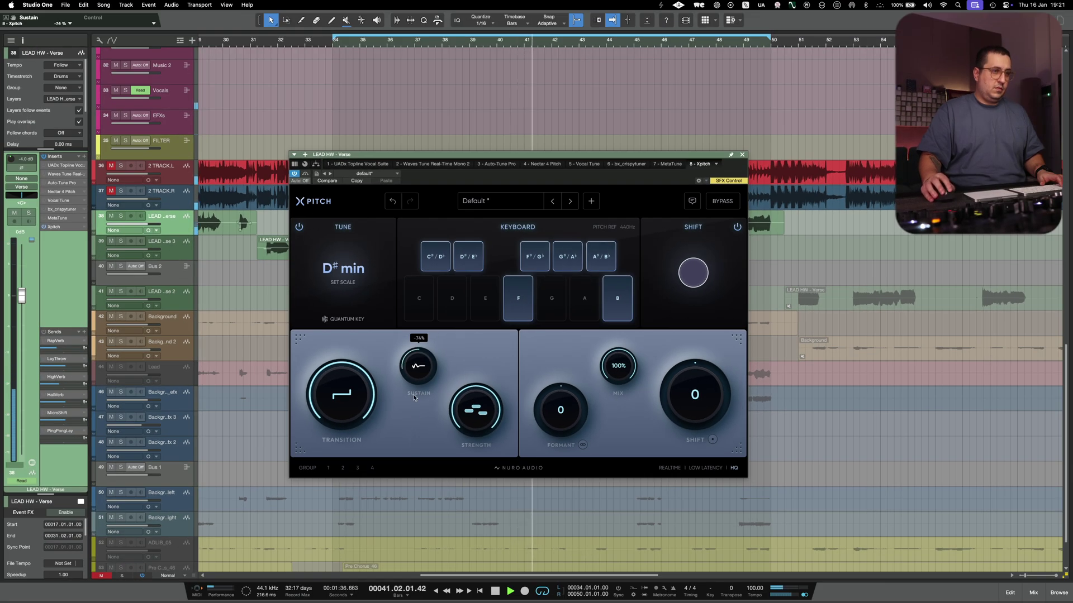
left_click_drag(414, 398, 432, 347)
key("space")
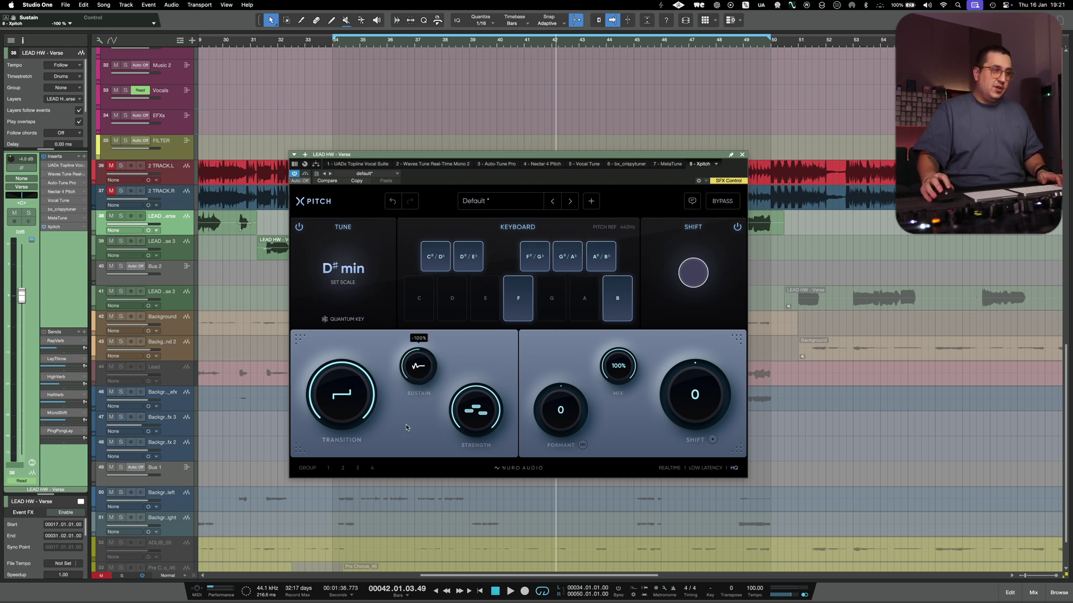
left_click_drag(415, 409, 444, 305)
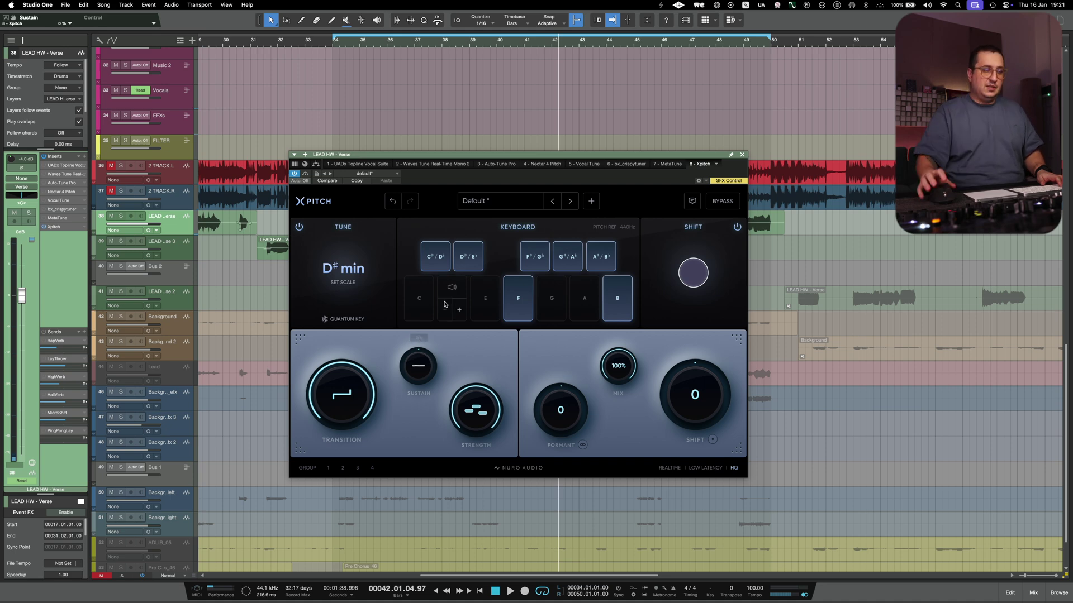
left_click_drag(416, 402, 420, 404)
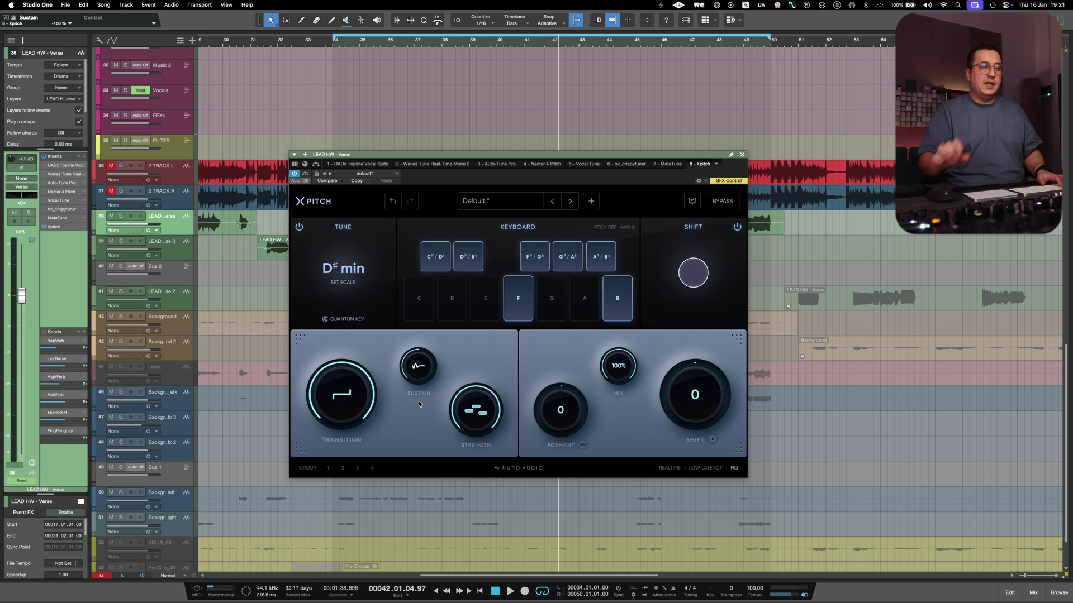
left_click_drag(419, 404, 399, 462)
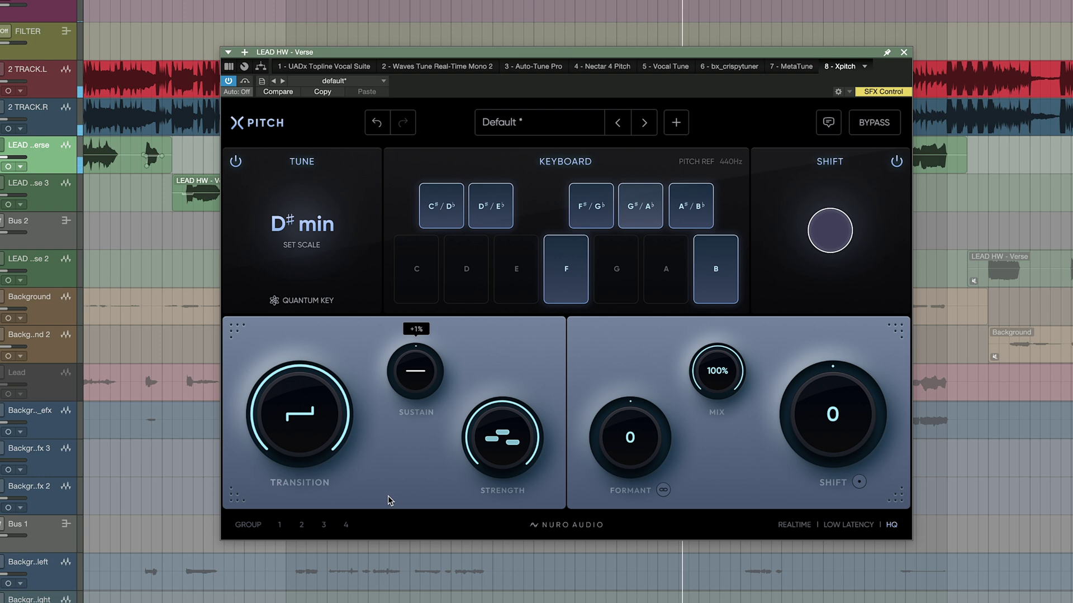
Try Xpitch's Strength at about 57% and Formant at -3.2 during playback, and restore them to 100% and 0.
left_click_drag(515, 462, 496, 600)
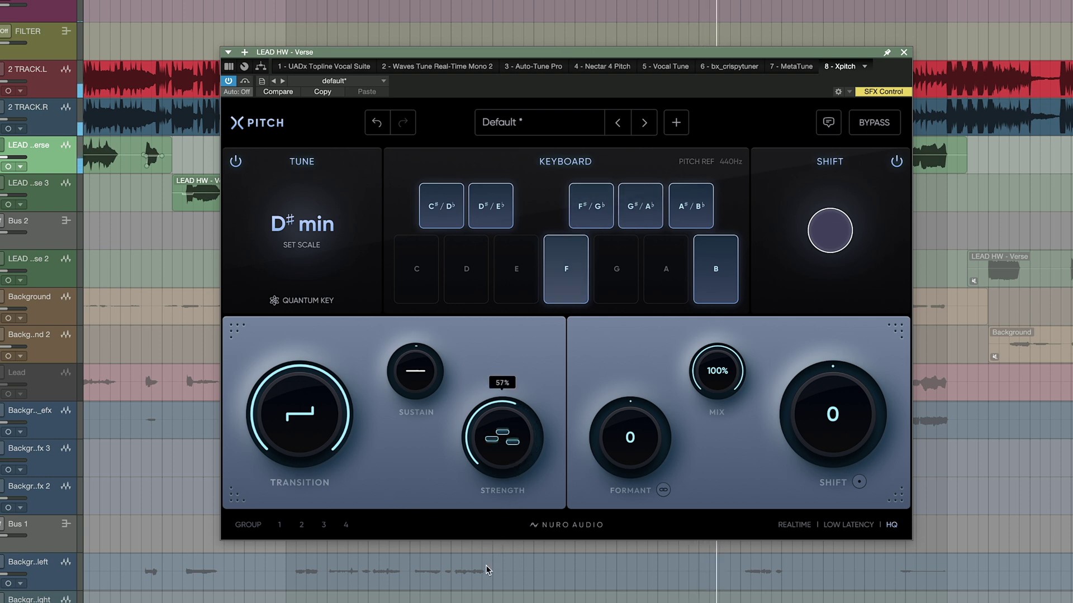
left_click_drag(489, 533, 493, 470)
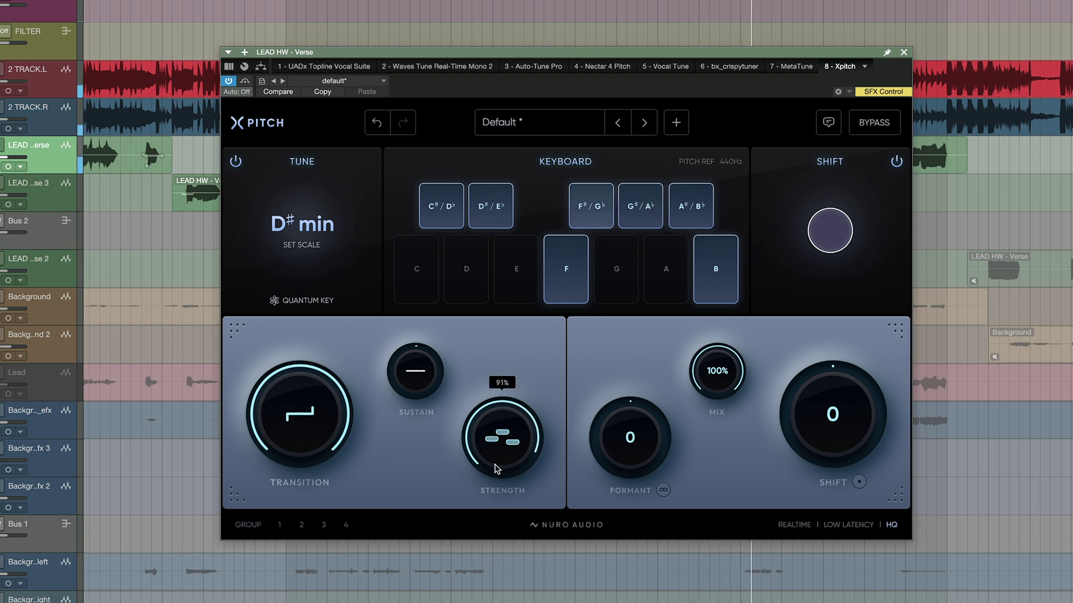
left_click_drag(631, 435, 636, 441)
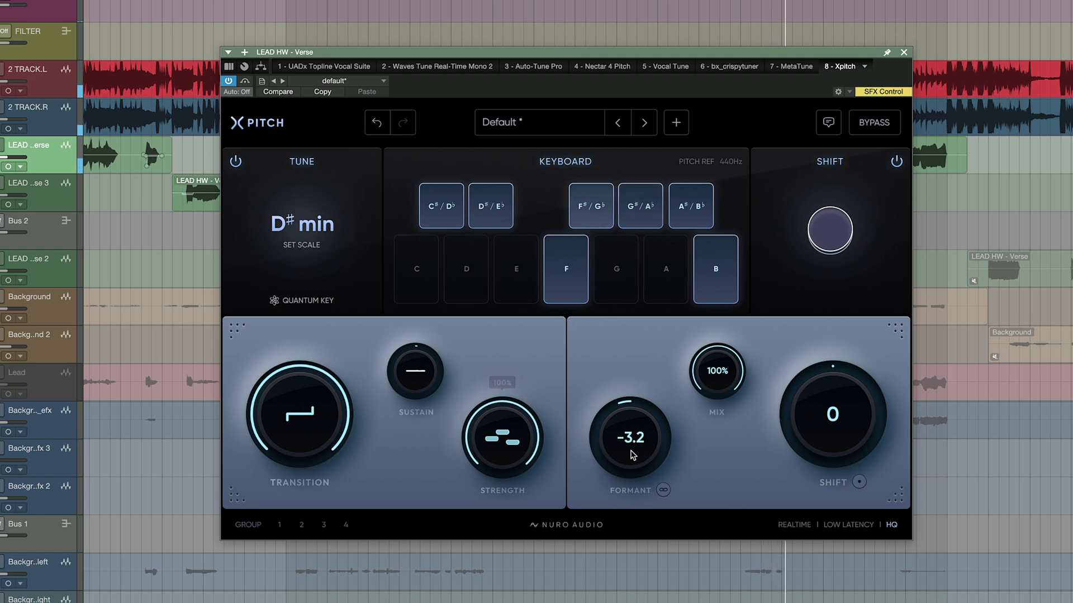
double_click(633, 453)
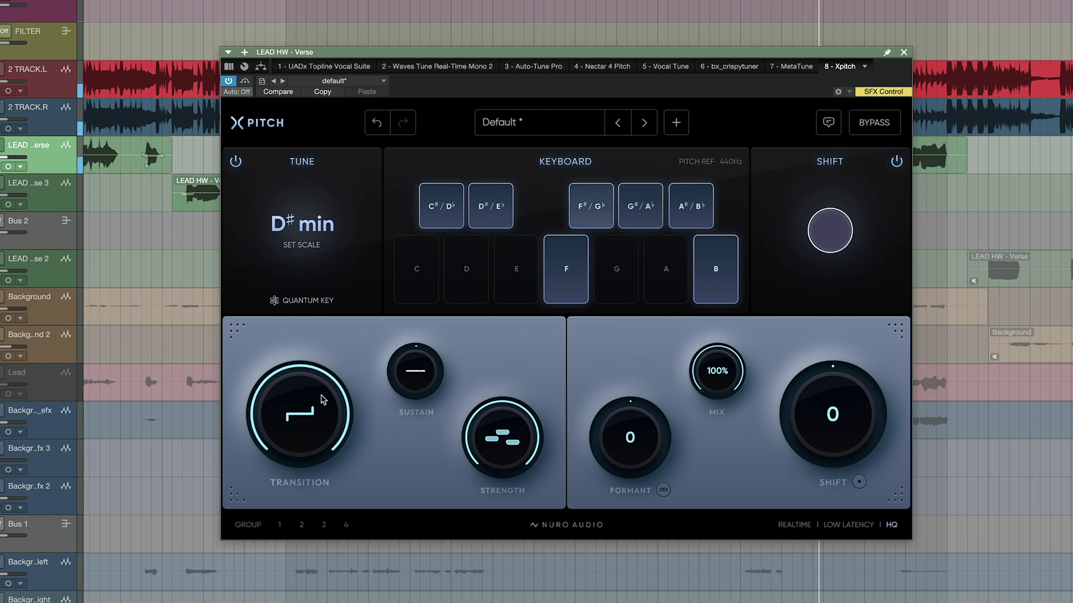
Bypass and re-enable Xpitch during playback, and compare it with MetaTune on the lead verse vocal.
mouse_move(484, 467)
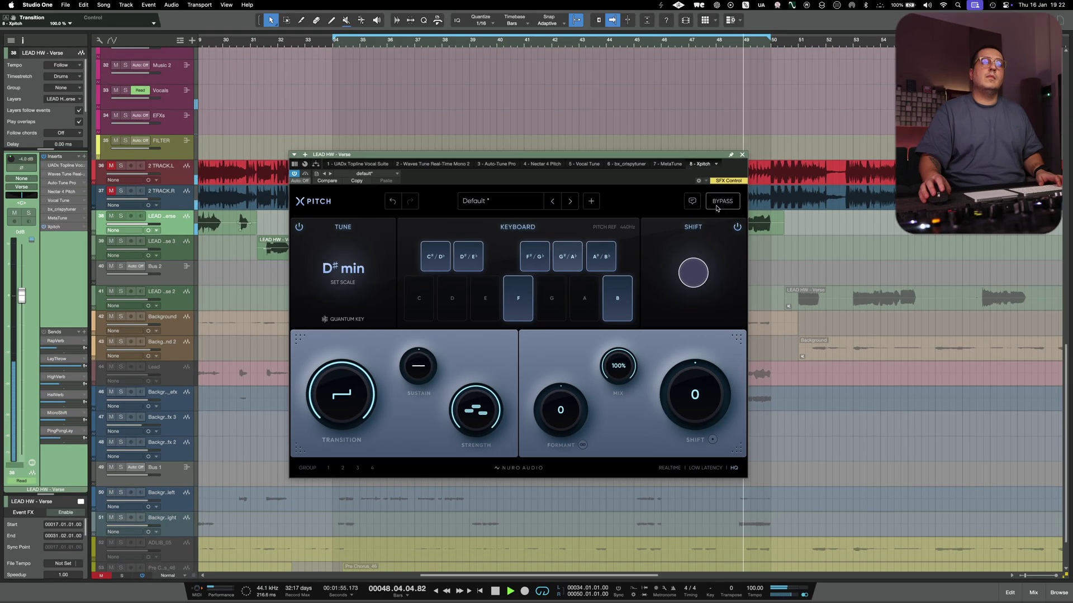
left_click(717, 207)
left_click(717, 207)
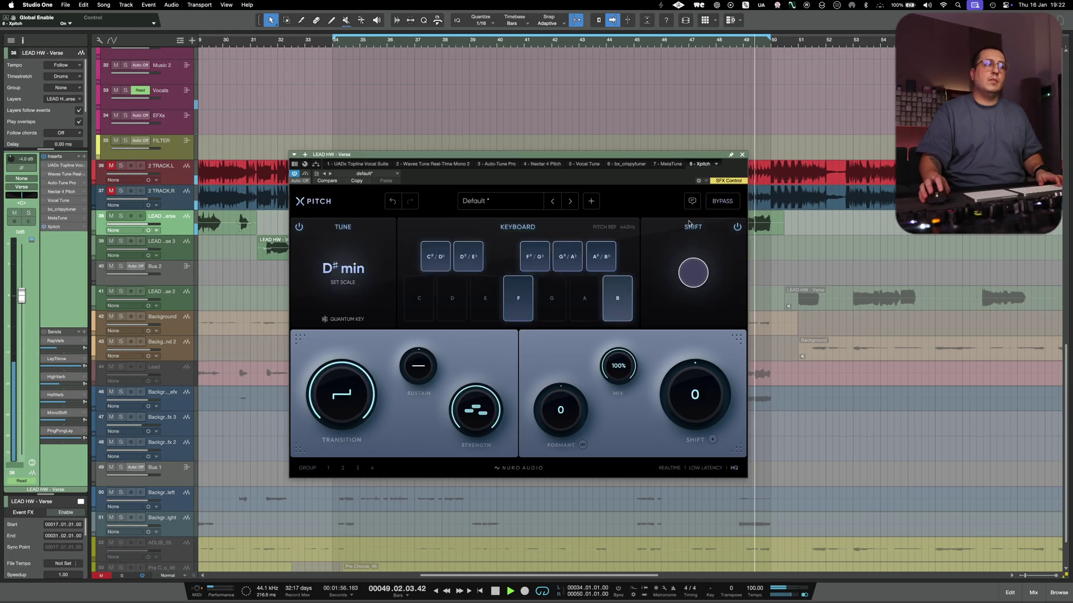
left_click(44, 227)
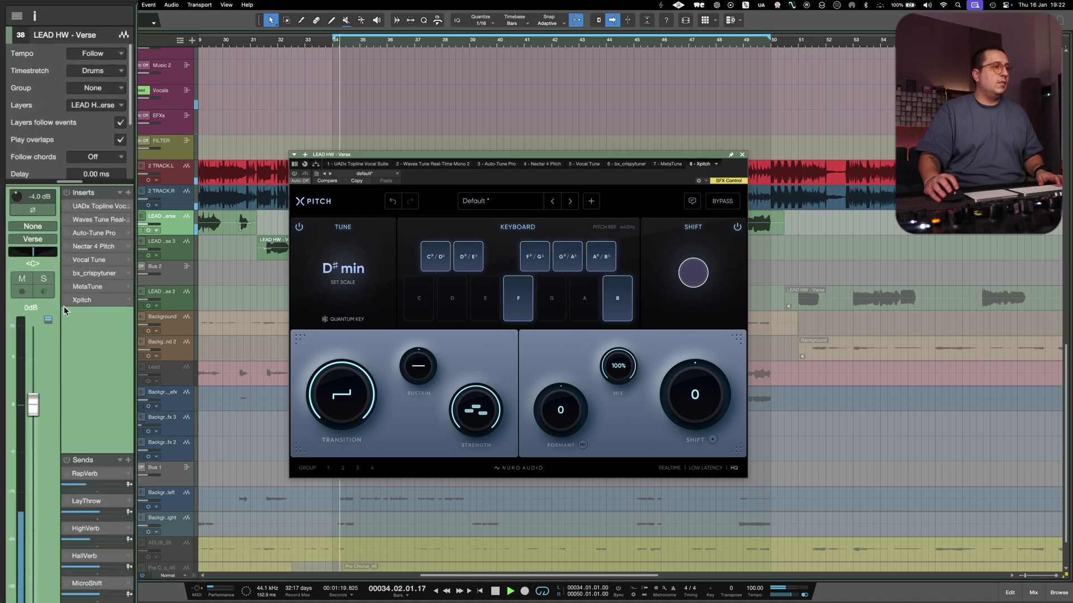
left_click(43, 218)
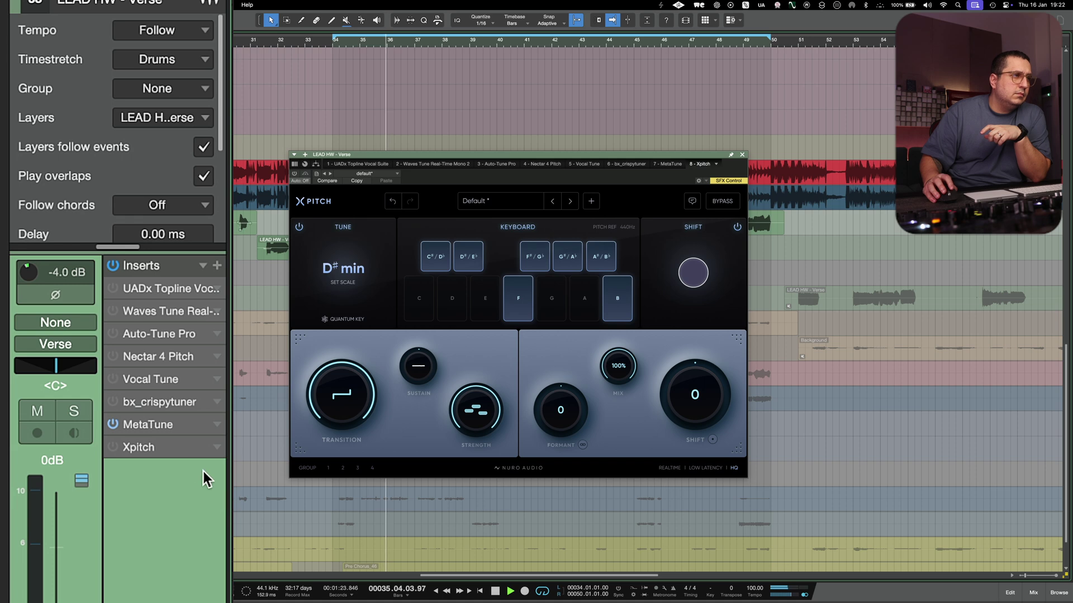
left_click(113, 429)
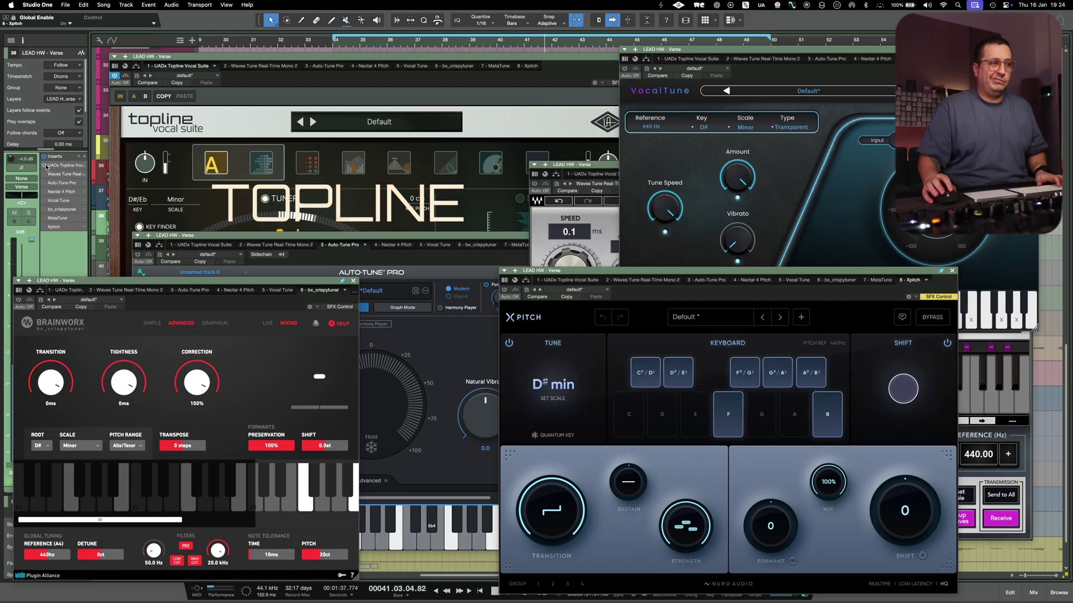
Compare Topline Vocal Suite, Waves Tune Real-Time and Auto-Tune Pro in turn on the playing lead verse vocal, showing each plug-in's window.
left_click(222, 157)
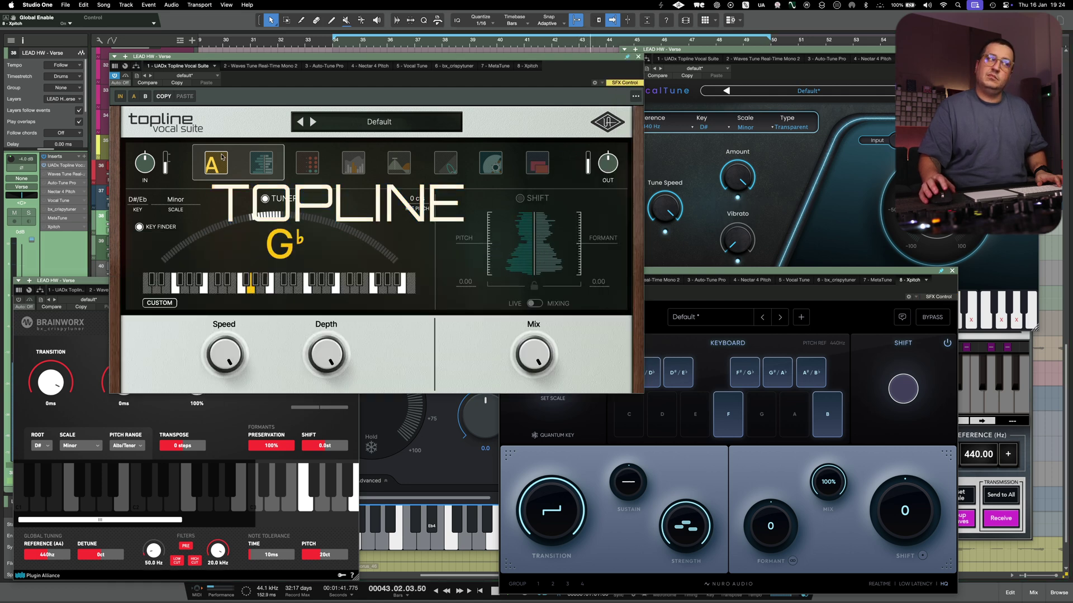
left_click(59, 176)
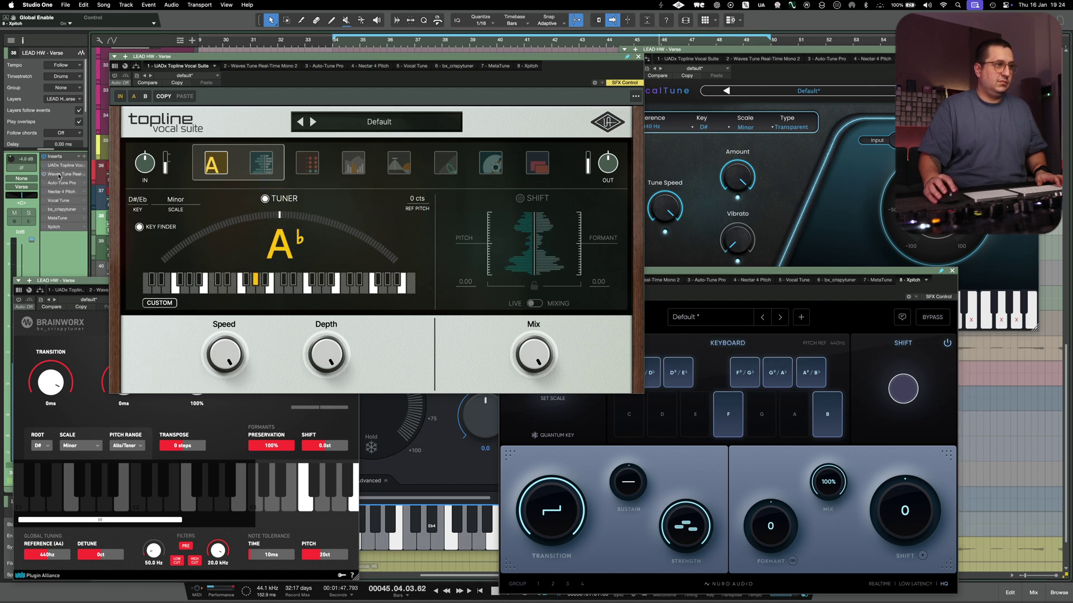
left_click(59, 176)
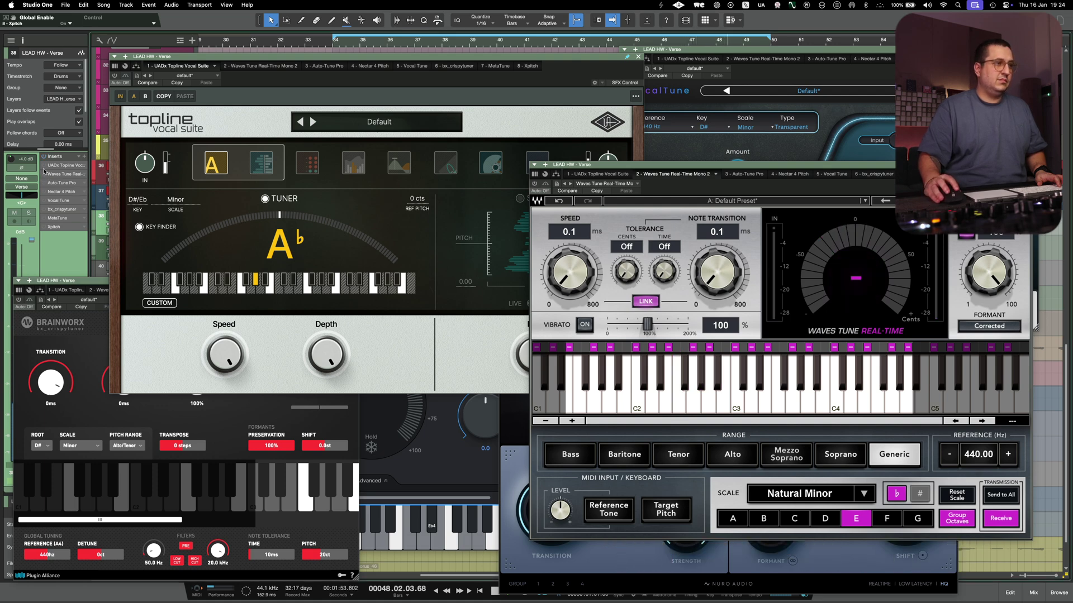
left_click(58, 183)
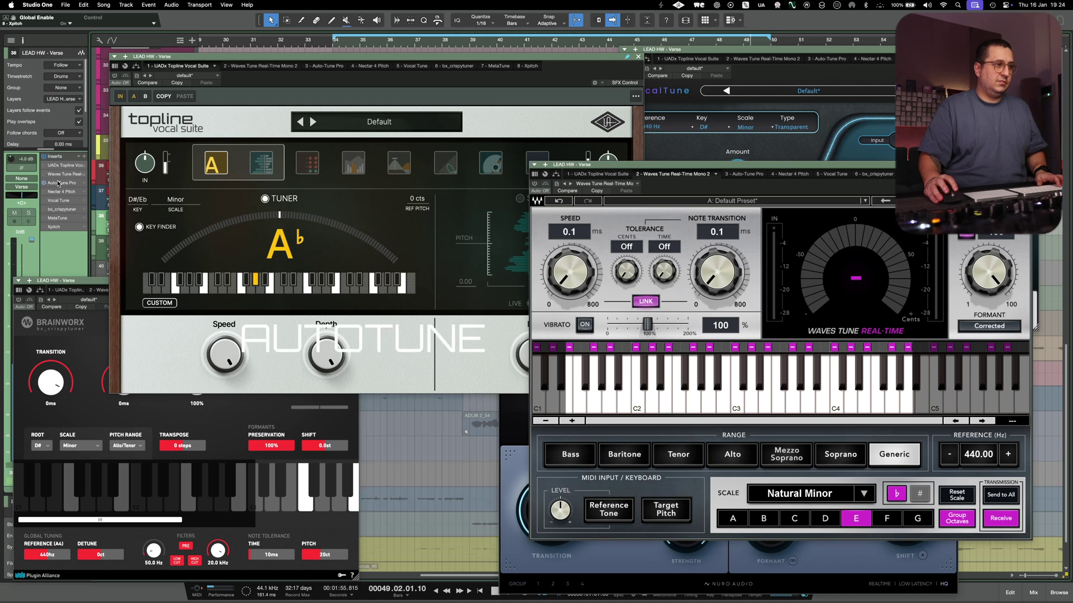
left_click(58, 183)
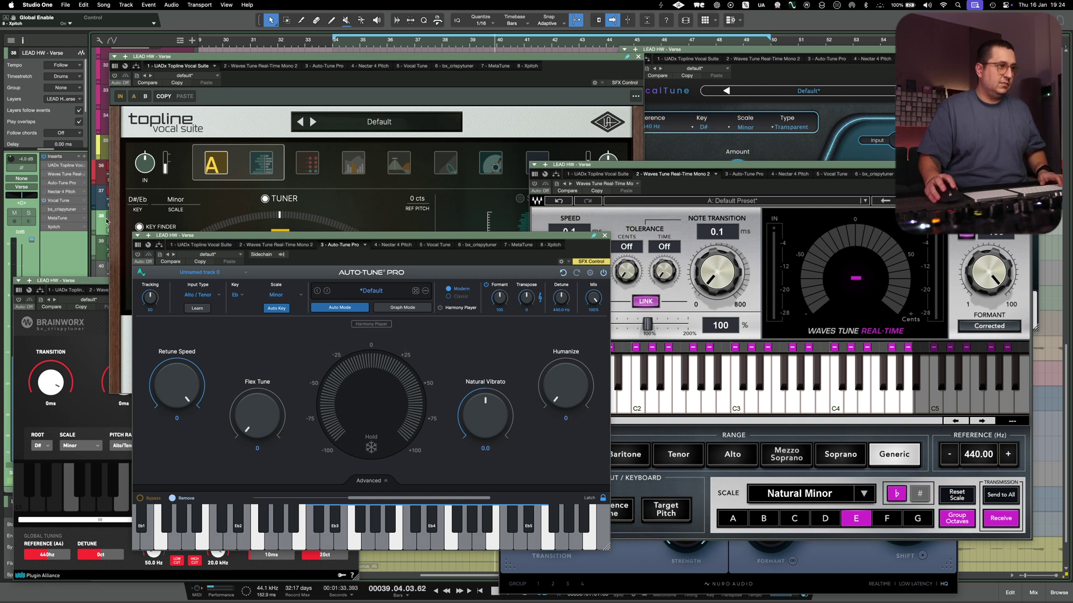
Switch the vocal's active tuner from Vocal Tune to bx_crispytuner, and show the bx_crispytuner window clear of the surrounding ones.
left_click(43, 200)
left_click(43, 209)
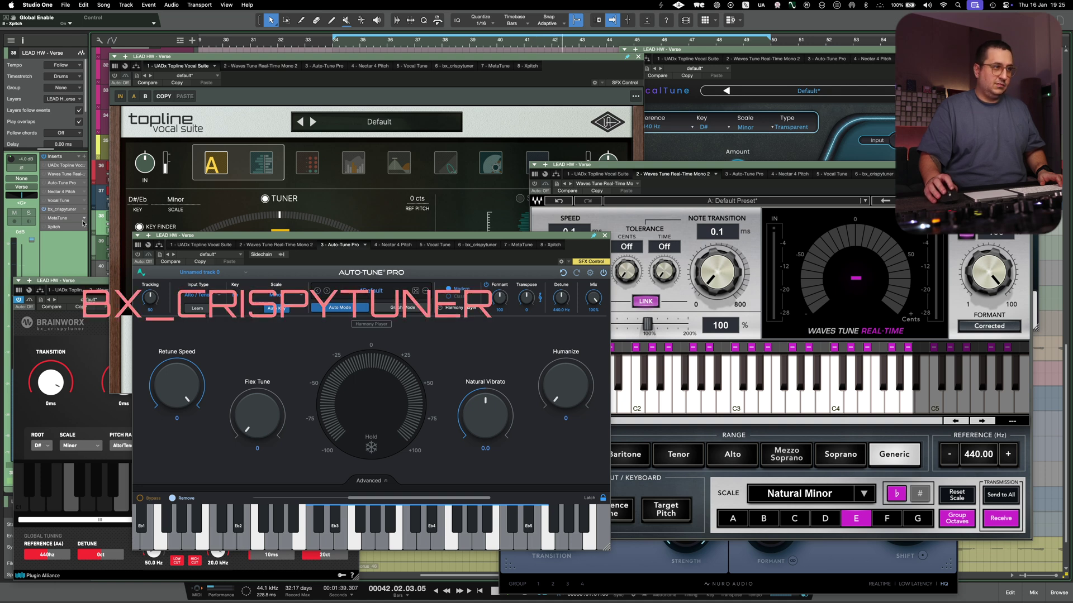
left_click(67, 209)
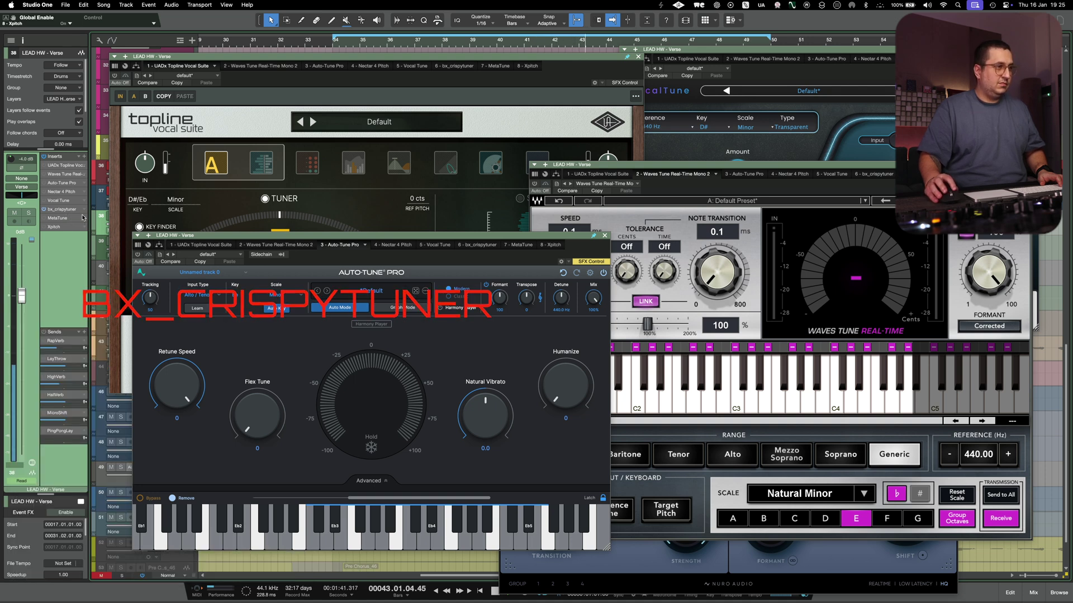
left_click_drag(163, 279, 169, 256)
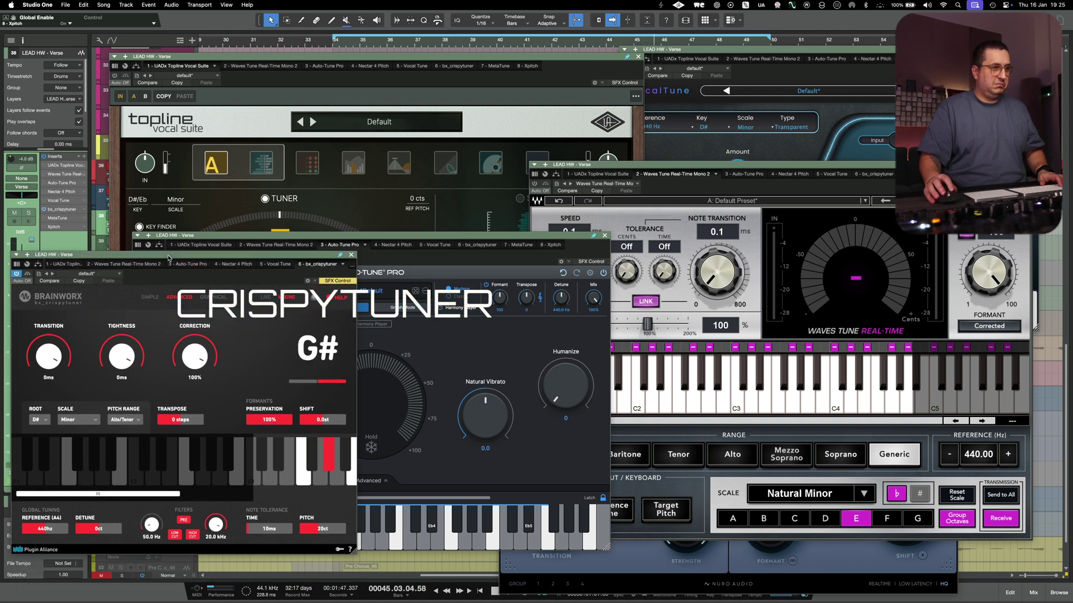
Audition MetaTune and Xpitch on the playing vocal with their windows open, and reposition the Xpitch window beside bx_crispytuner.
left_click(59, 218)
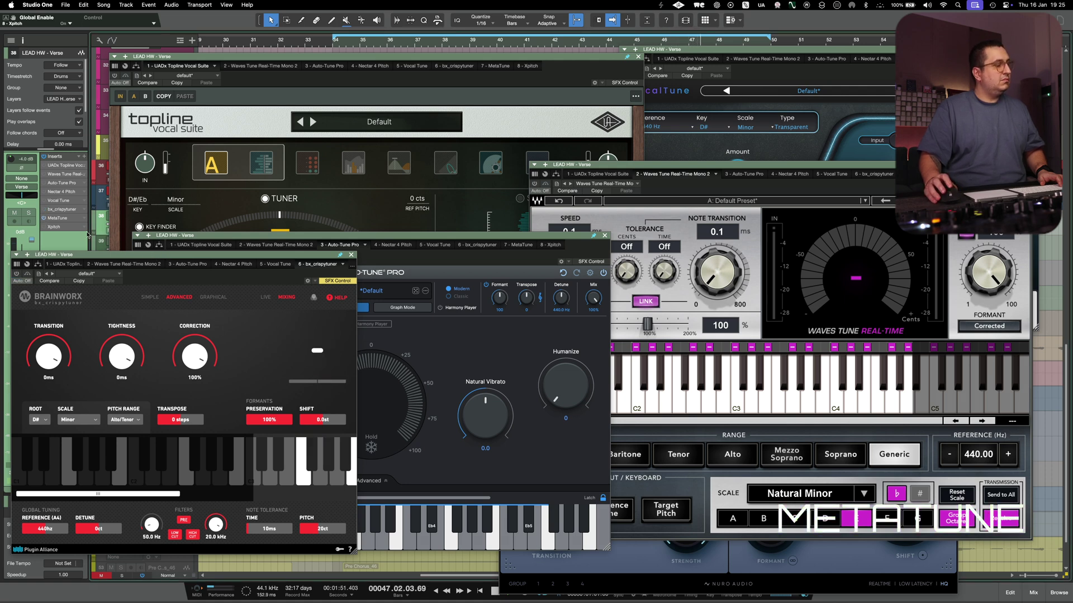
left_click(63, 219)
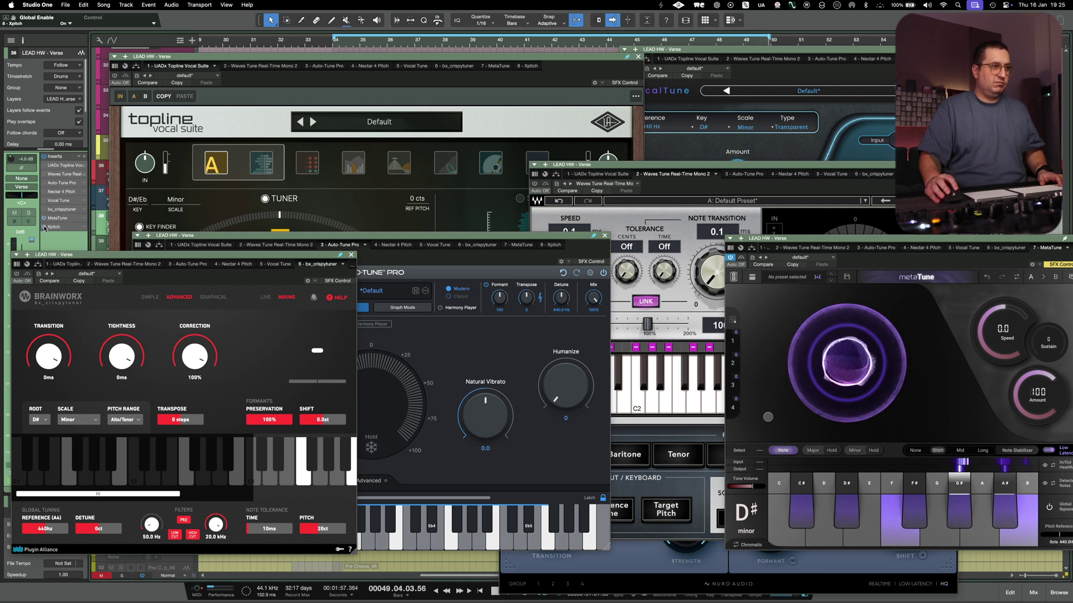
left_click(54, 227)
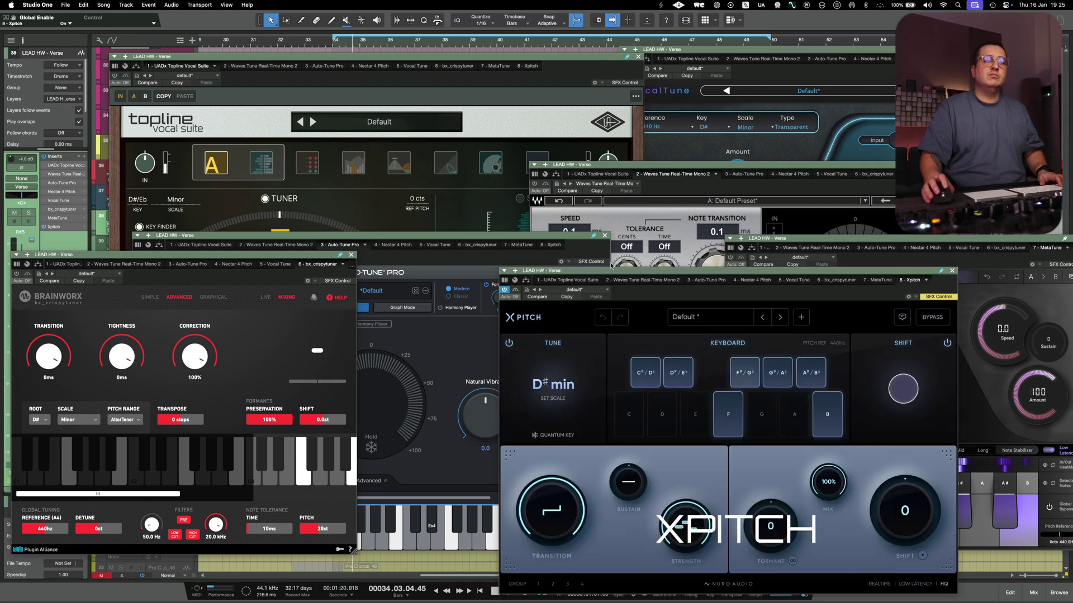
left_click_drag(666, 273, 543, 256)
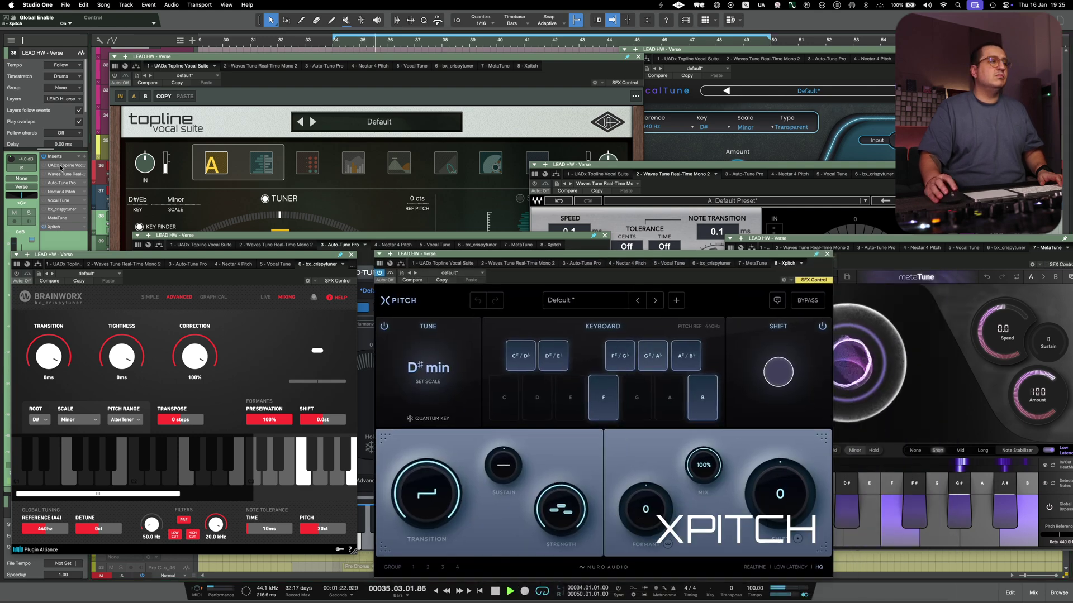